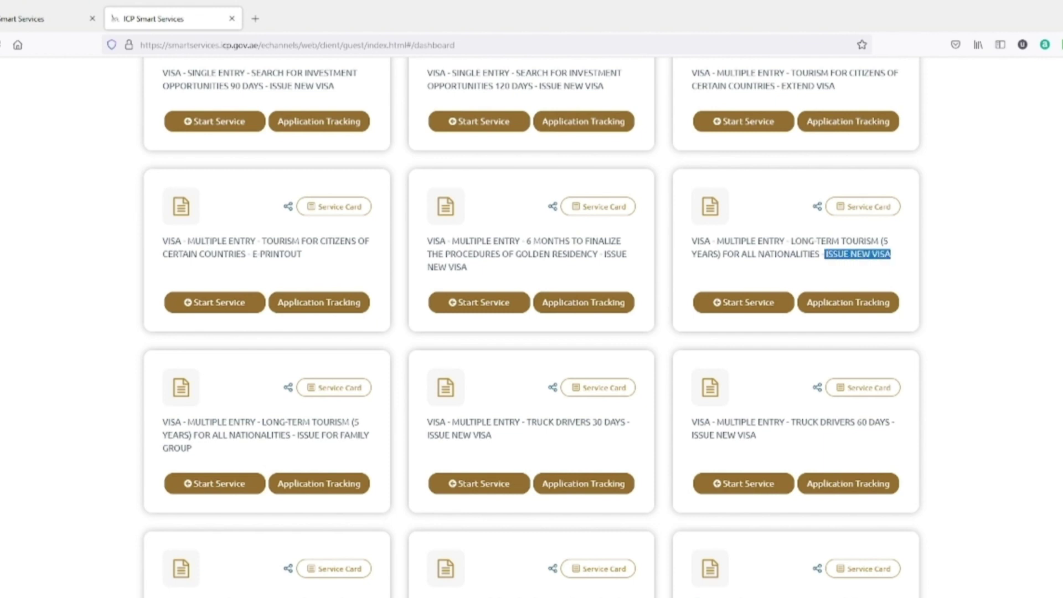
Start the new-visa service for the 5-year multiple-entry long-term tourism visa for all nationalities.
{"action": "left_click_drag", "start_coordinate": [162, 422], "coordinate": [193, 448]}
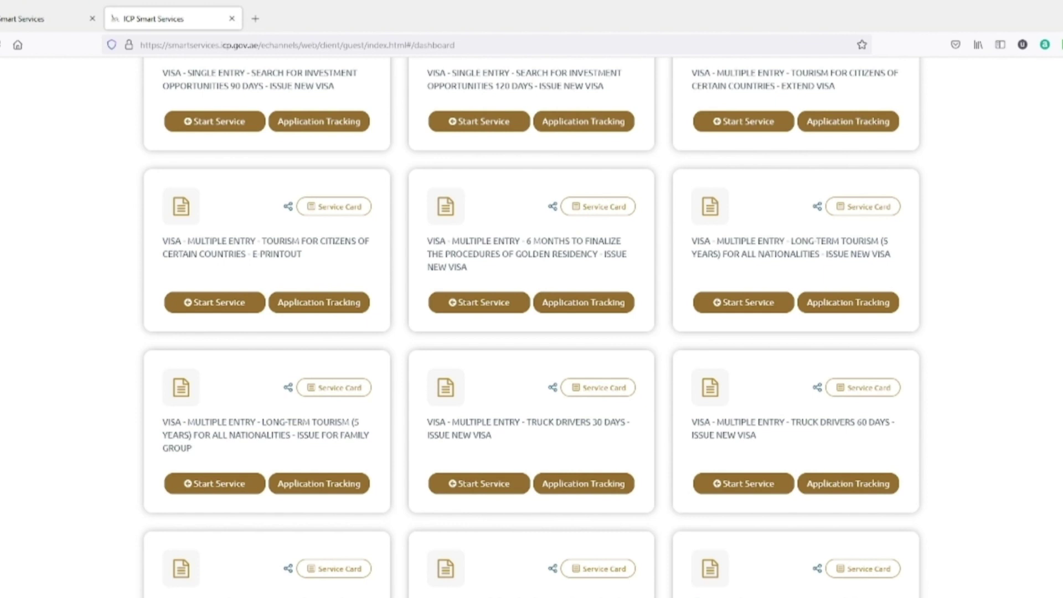
{"action": "left_click_drag", "start_coordinate": [691, 241], "coordinate": [843, 253]}
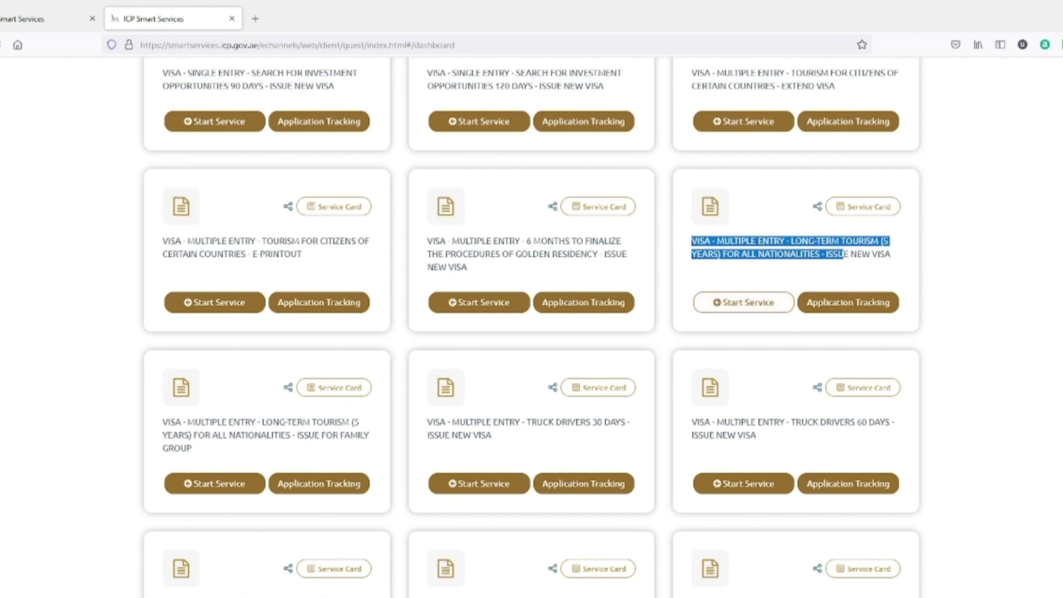
{"action": "left_click", "coordinate": [743, 302]}
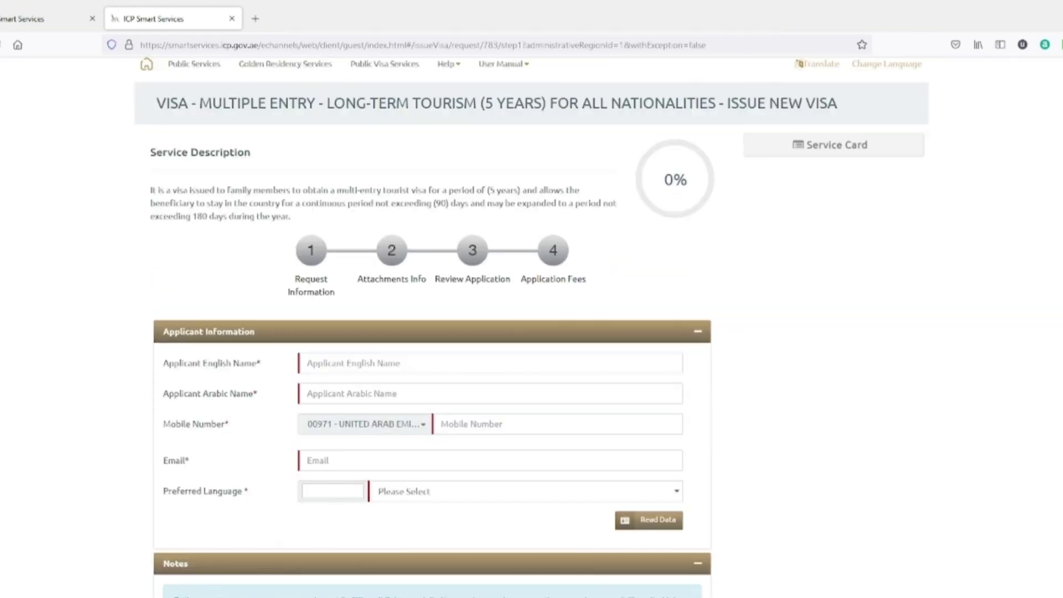
Open the service card of the 5-year tourist visa and read its description of the permitted stay.
{"action": "key", "text": "alt+Left"}
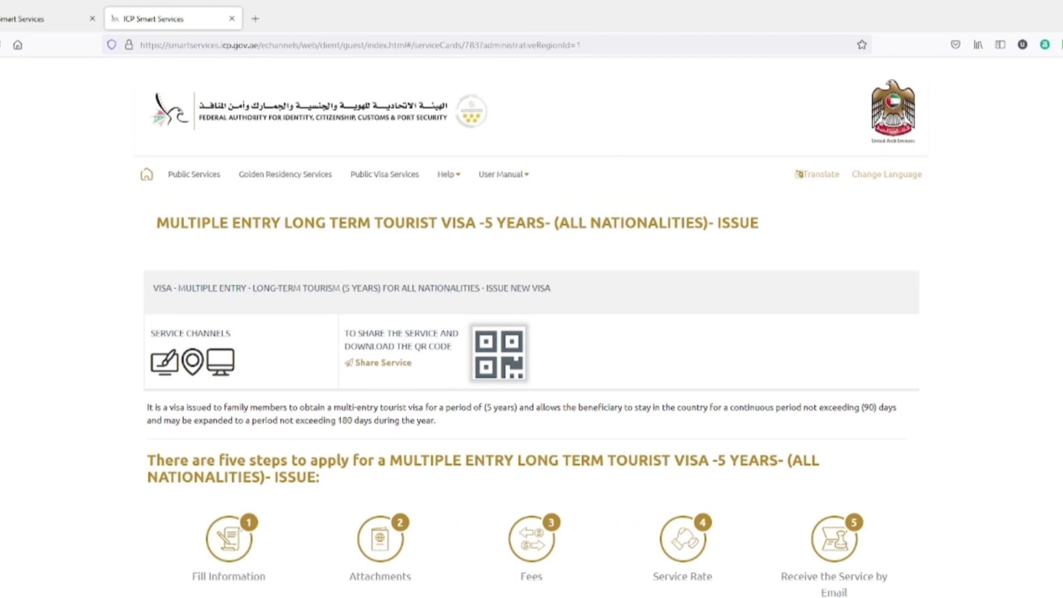
{"action": "left_click_drag", "start_coordinate": [861, 407], "coordinate": [898, 407]}
{"action": "left_click", "coordinate": [898, 407]}
{"action": "scroll", "coordinate": [528, 327], "scroll_direction": "down", "scroll_amount": 2}
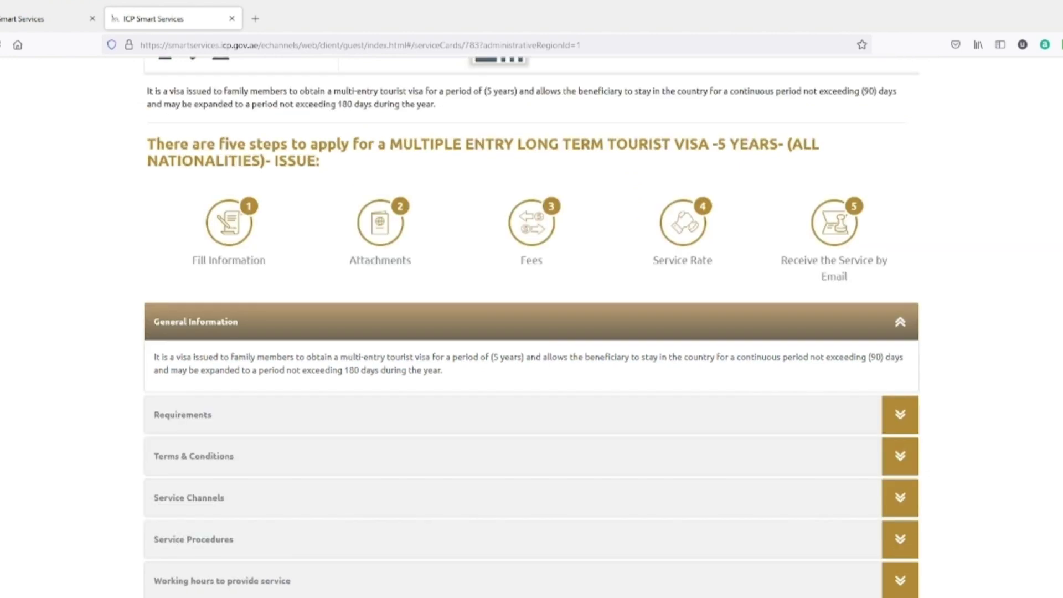
Expand the service card's Requirements section and read the listed requirements.
{"action": "scroll", "coordinate": [531, 332], "scroll_direction": "down", "scroll_amount": 2}
{"action": "left_click", "coordinate": [182, 288]}
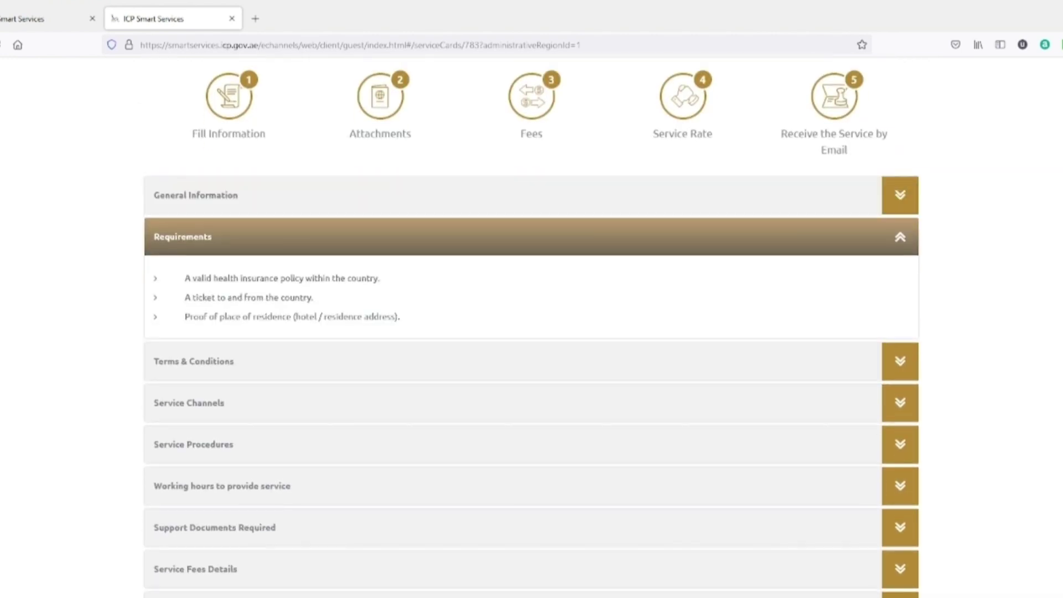
{"action": "left_click_drag", "start_coordinate": [401, 317], "coordinate": [185, 297]}
{"action": "scroll", "coordinate": [531, 332], "scroll_direction": "down", "scroll_amount": 2}
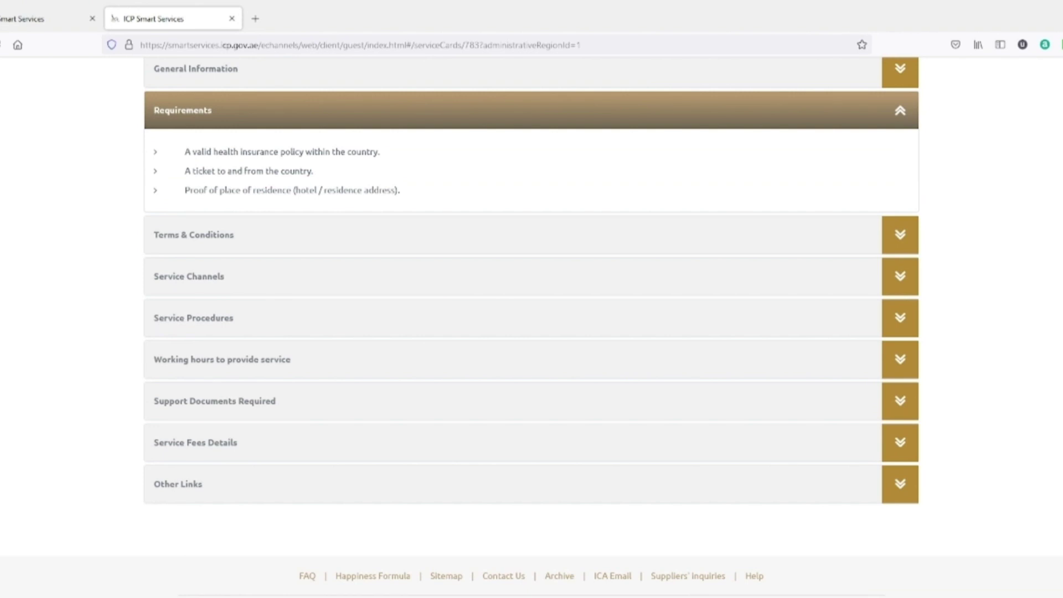
{"action": "scroll", "coordinate": [532, 332], "scroll_direction": "up", "scroll_amount": 4}
{"action": "scroll", "coordinate": [531, 332], "scroll_direction": "up", "scroll_amount": 2}
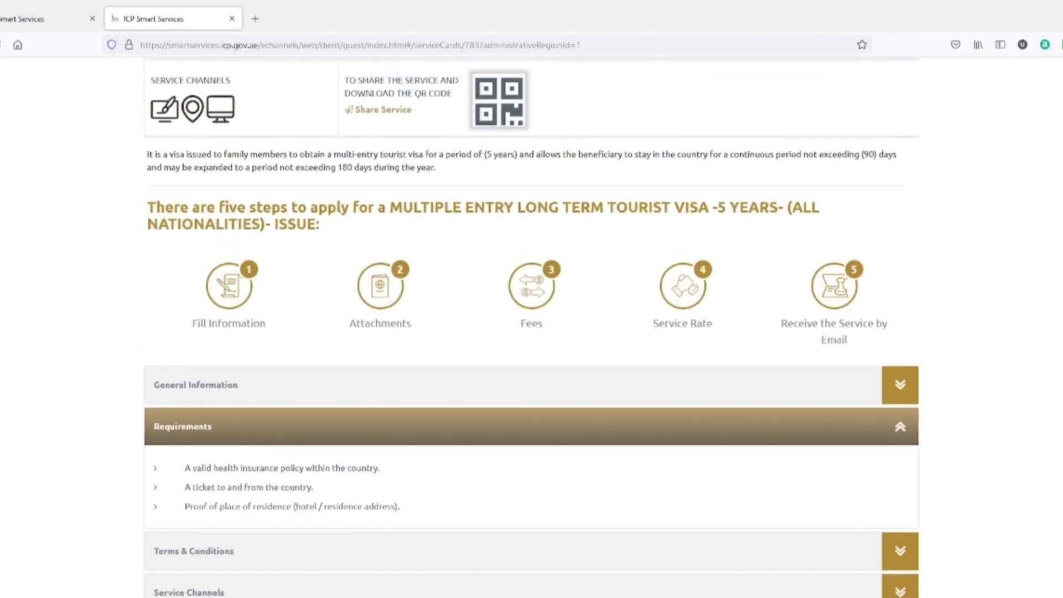
{"action": "scroll", "coordinate": [531, 332], "scroll_direction": "up", "scroll_amount": 1}
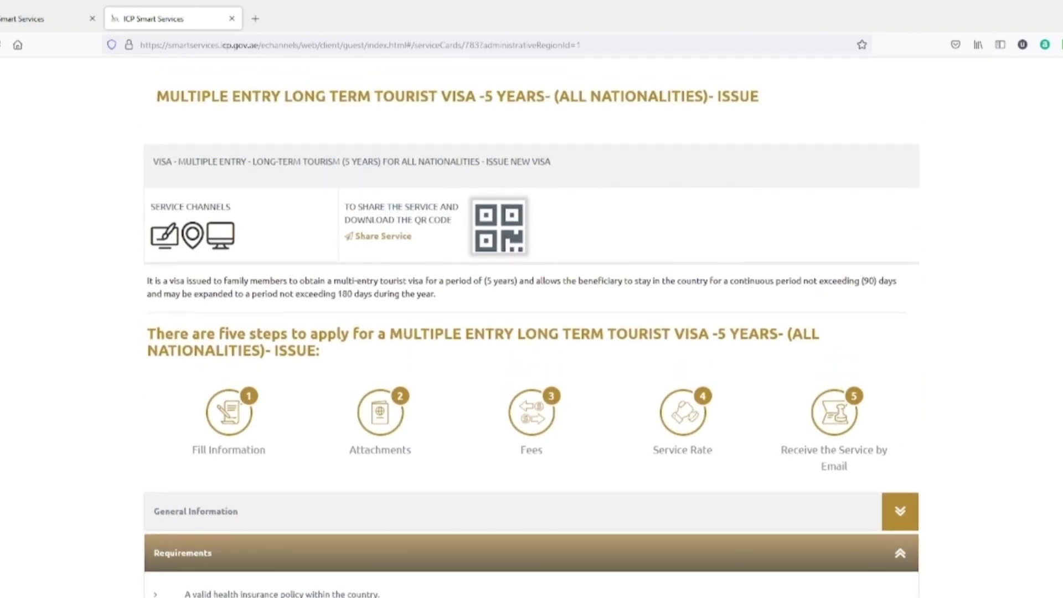
Switch to the filled-in visa application form and return to its service description at the beginning.
{"action": "left_click", "coordinate": [44, 18]}
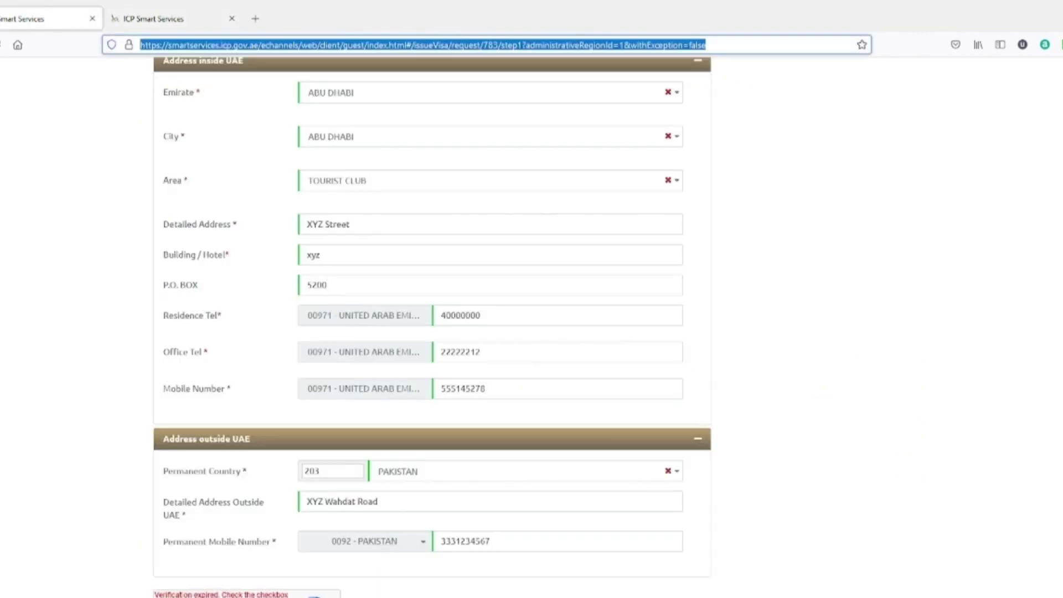
{"action": "scroll", "coordinate": [432, 326], "scroll_direction": "up", "scroll_amount": 9}
{"action": "scroll", "coordinate": [432, 326], "scroll_direction": "up", "scroll_amount": 20}
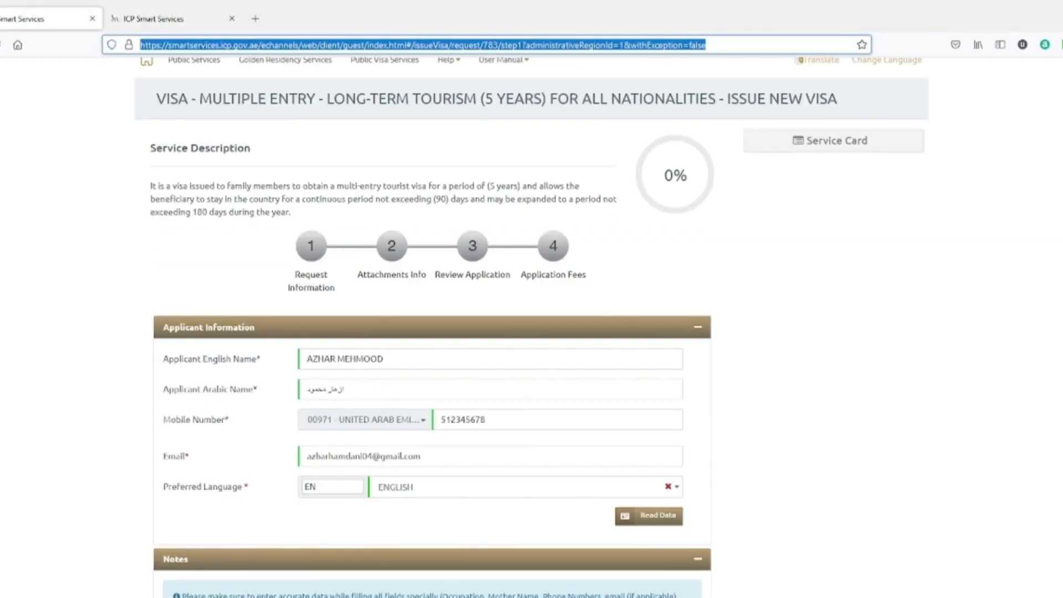
{"action": "key", "text": "Escape"}
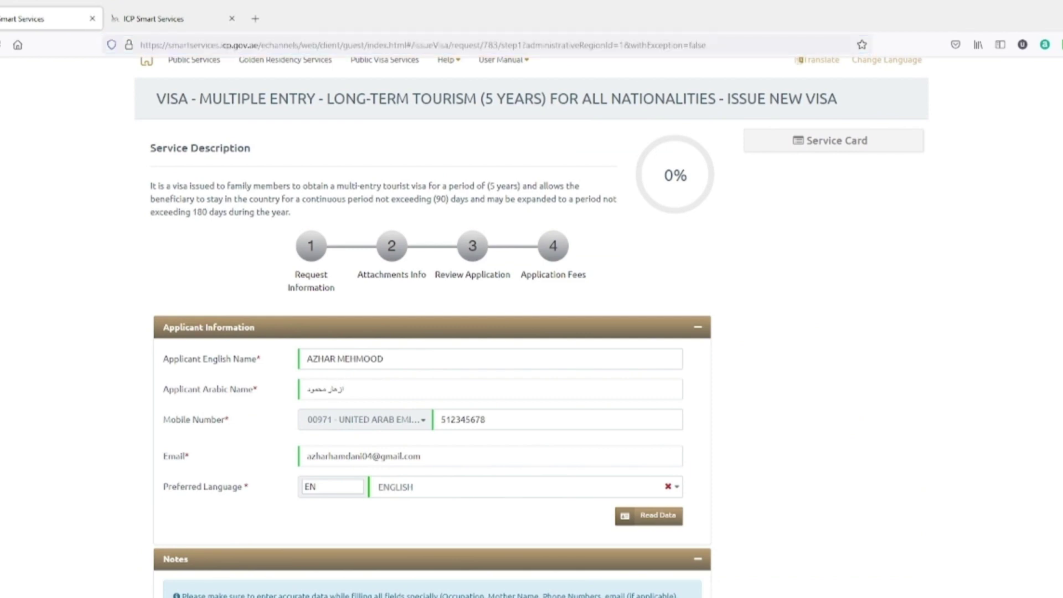
{"action": "scroll", "coordinate": [532, 332], "scroll_direction": "up", "scroll_amount": 3}
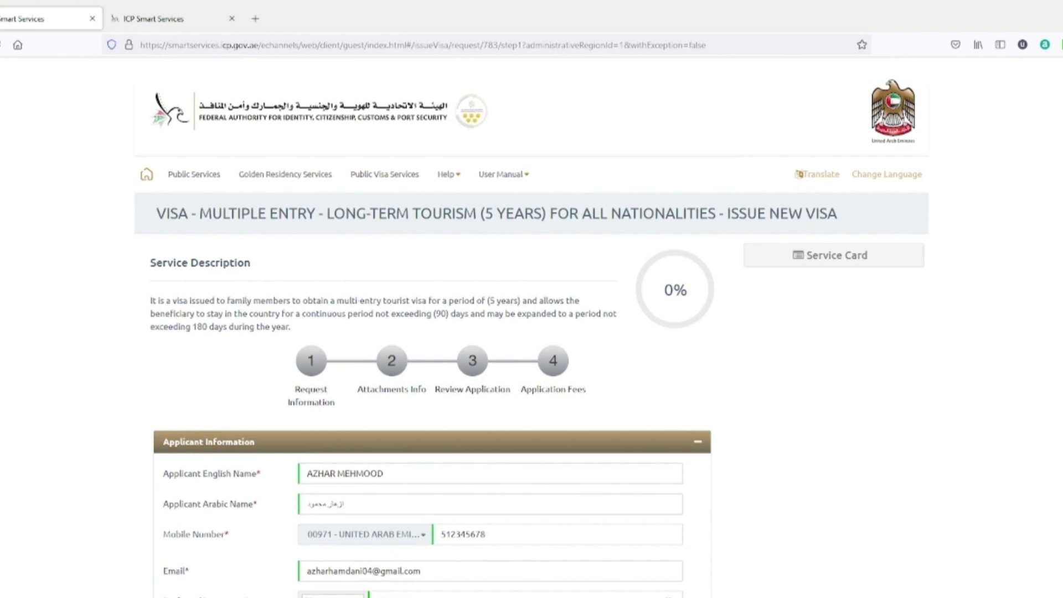
Review the Applicant Information section, checking the applicant's name, mobile number, email and preferred language.
{"action": "scroll", "coordinate": [531, 332], "scroll_direction": "down", "scroll_amount": 3}
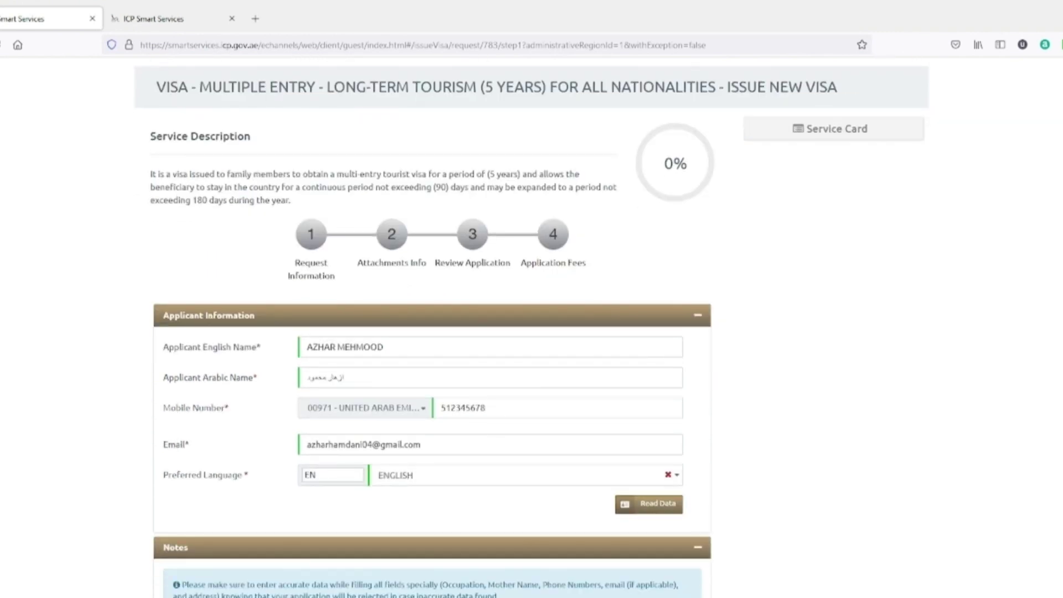
{"action": "scroll", "coordinate": [531, 332], "scroll_direction": "down", "scroll_amount": 3}
{"action": "triple_click", "coordinate": [363, 318]}
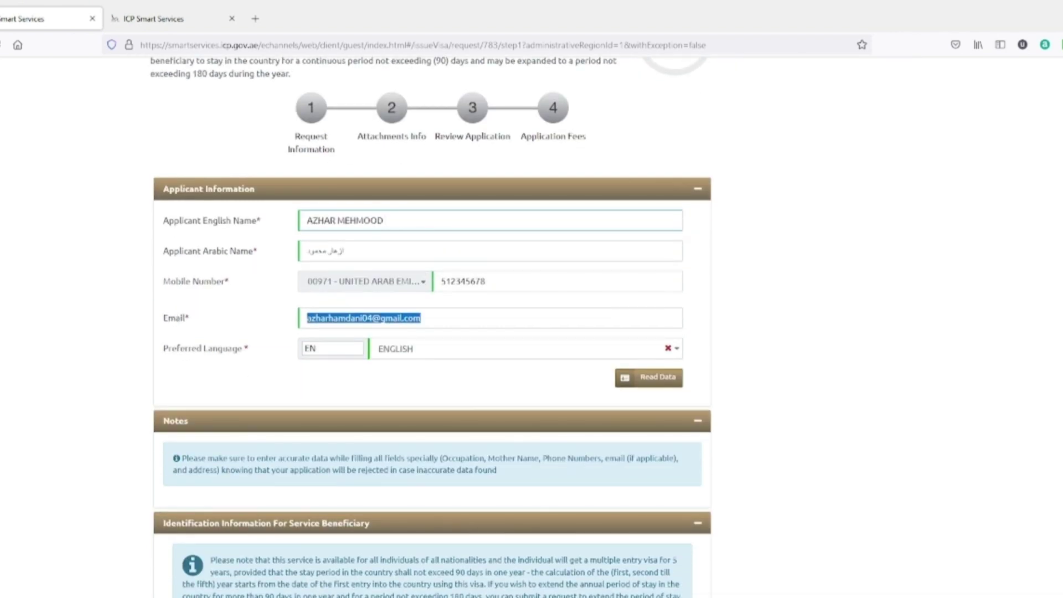
{"action": "left_click", "coordinate": [485, 281]}
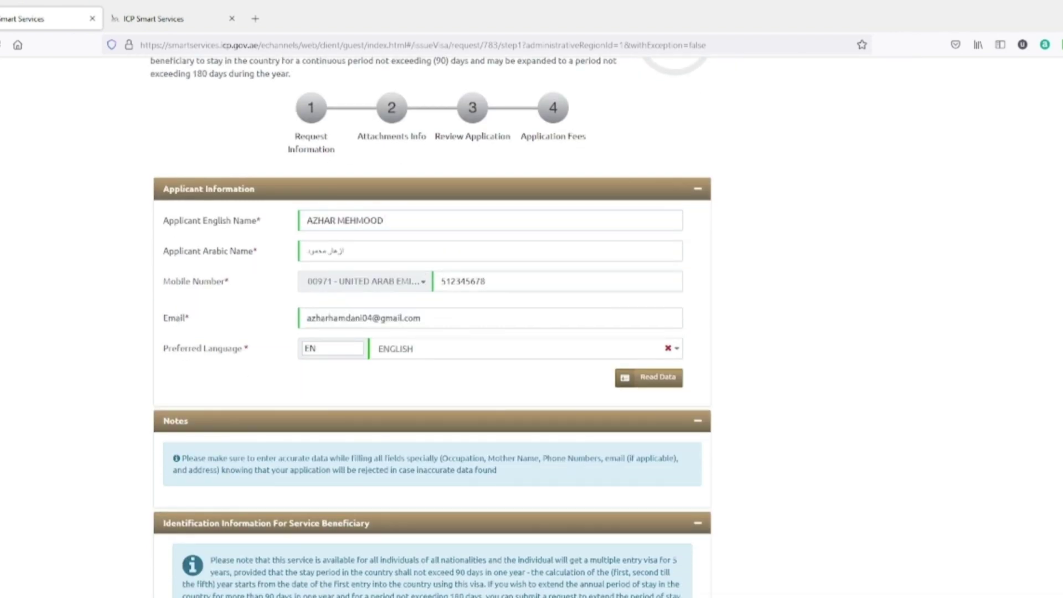
{"action": "scroll", "coordinate": [432, 327], "scroll_direction": "down", "scroll_amount": 1}
{"action": "left_click_drag", "start_coordinate": [421, 255], "coordinate": [399, 255]}
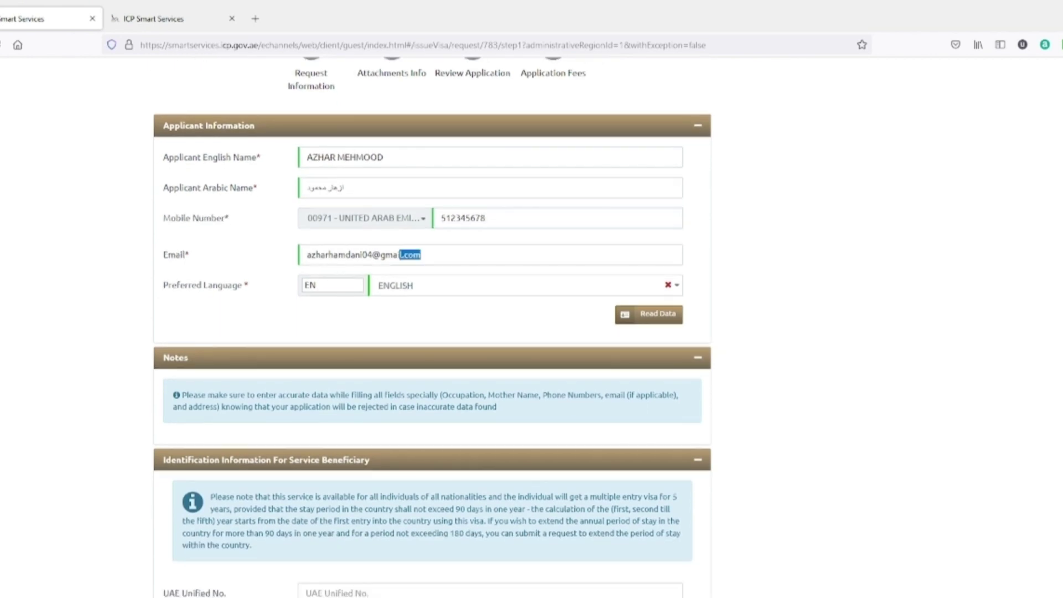
{"action": "left_click", "coordinate": [421, 255]}
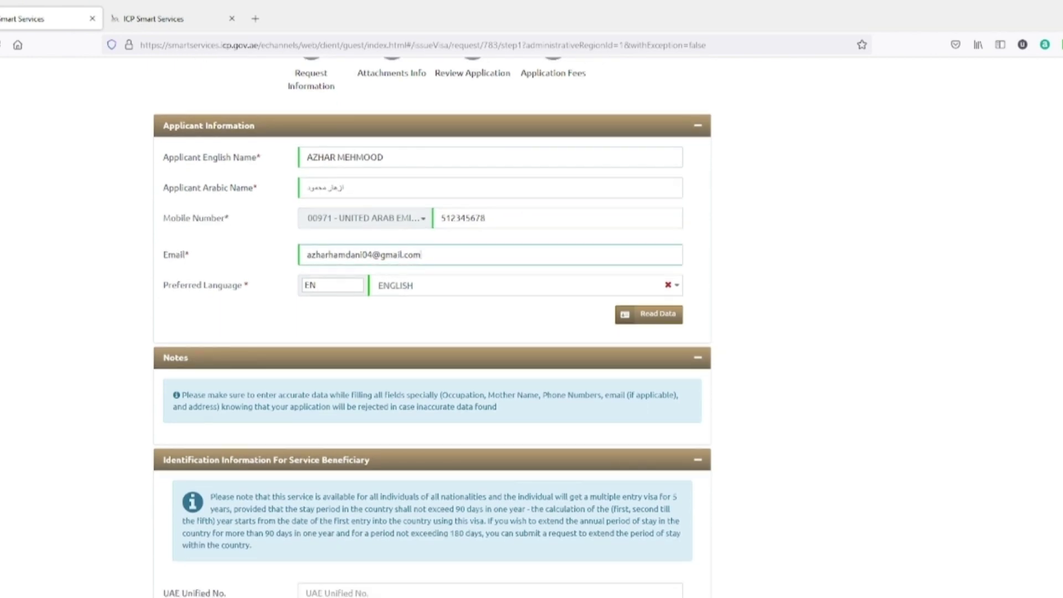
{"action": "scroll", "coordinate": [431, 326], "scroll_direction": "down", "scroll_amount": 2}
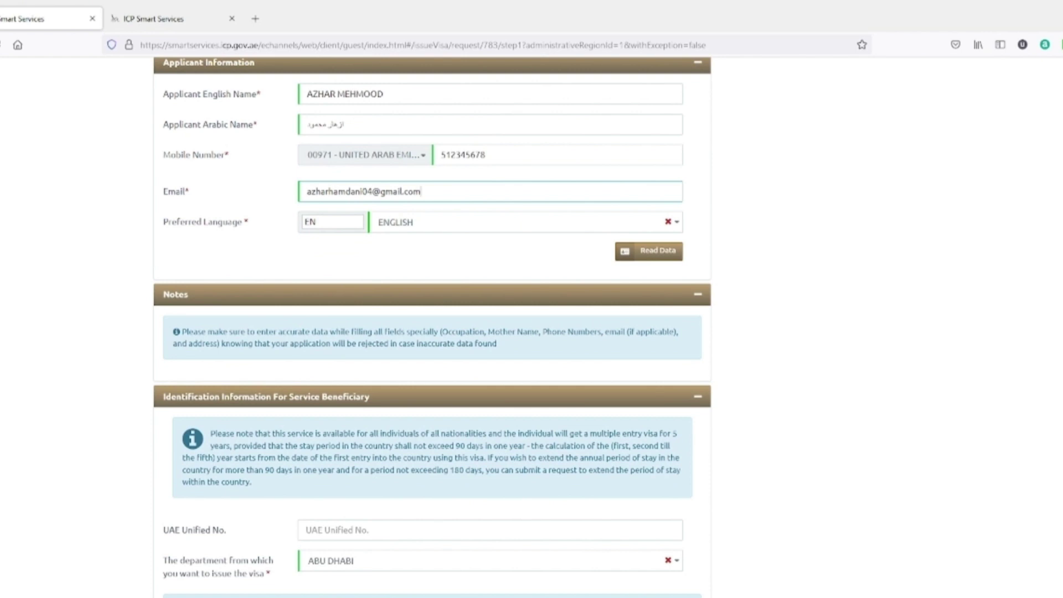
{"action": "left_click", "coordinate": [421, 222]}
{"action": "left_click", "coordinate": [421, 279]}
{"action": "scroll", "coordinate": [432, 326], "scroll_direction": "down", "scroll_amount": 5}
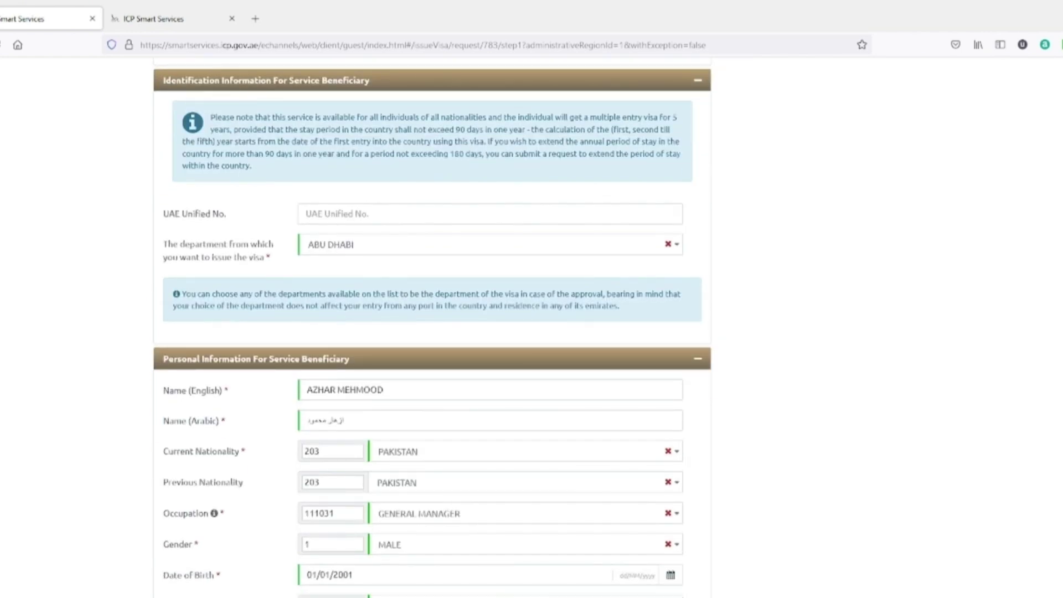
Check the UAE Unified No. field and view the departments available for issuing the visa.
{"action": "left_click", "coordinate": [306, 214]}
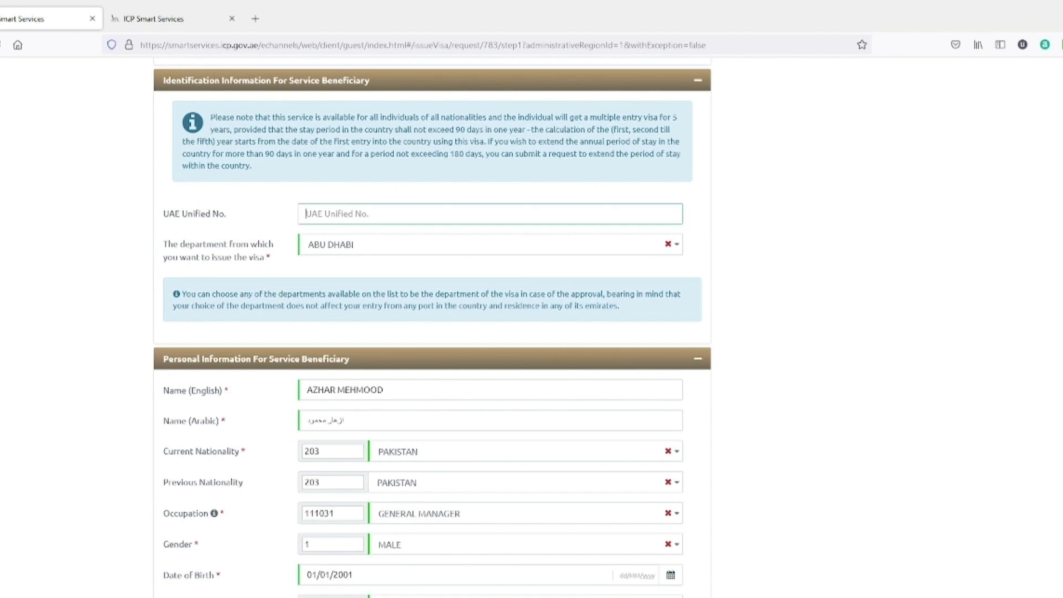
{"action": "left_click", "coordinate": [489, 244]}
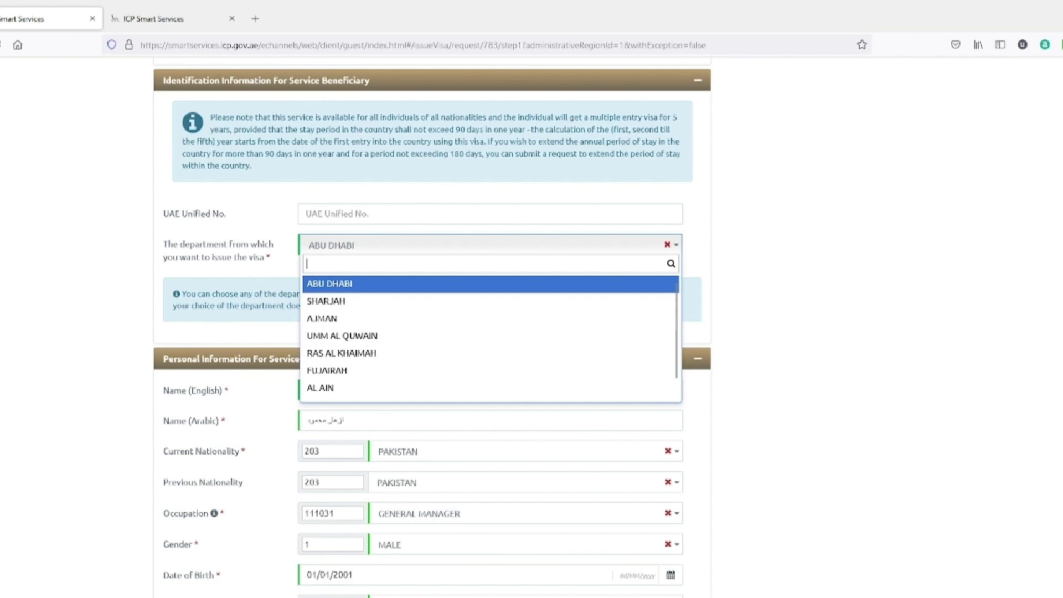
{"action": "scroll", "coordinate": [432, 327], "scroll_direction": "down", "scroll_amount": 2}
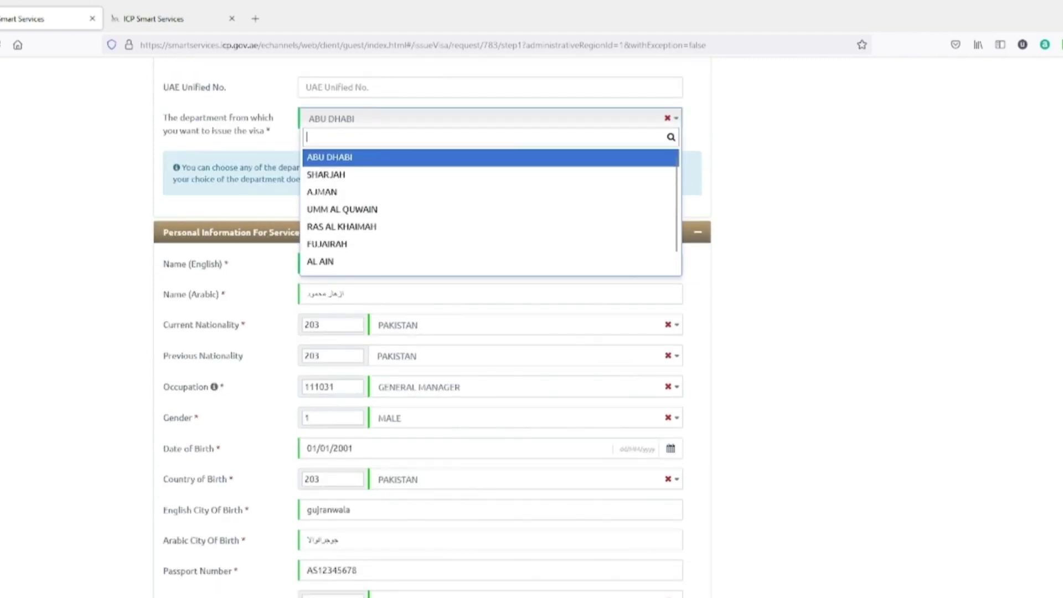
{"action": "key", "text": "Escape"}
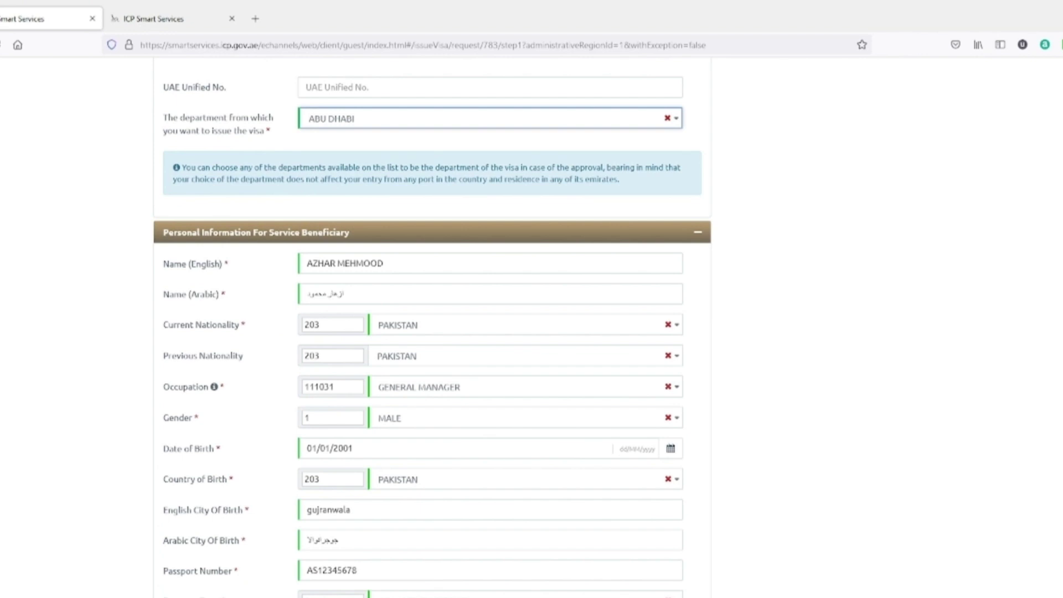
Review the beneficiary's personal information, checking the choices for occupation and gender without changing them.
{"action": "scroll", "coordinate": [432, 327], "scroll_direction": "down", "scroll_amount": 3}
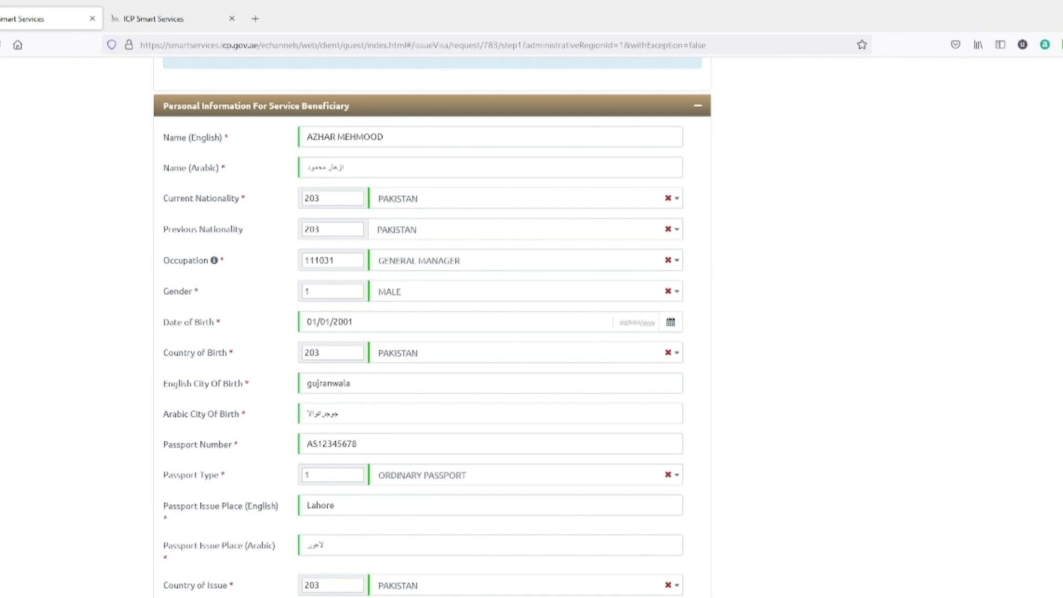
{"action": "left_click", "coordinate": [521, 260]}
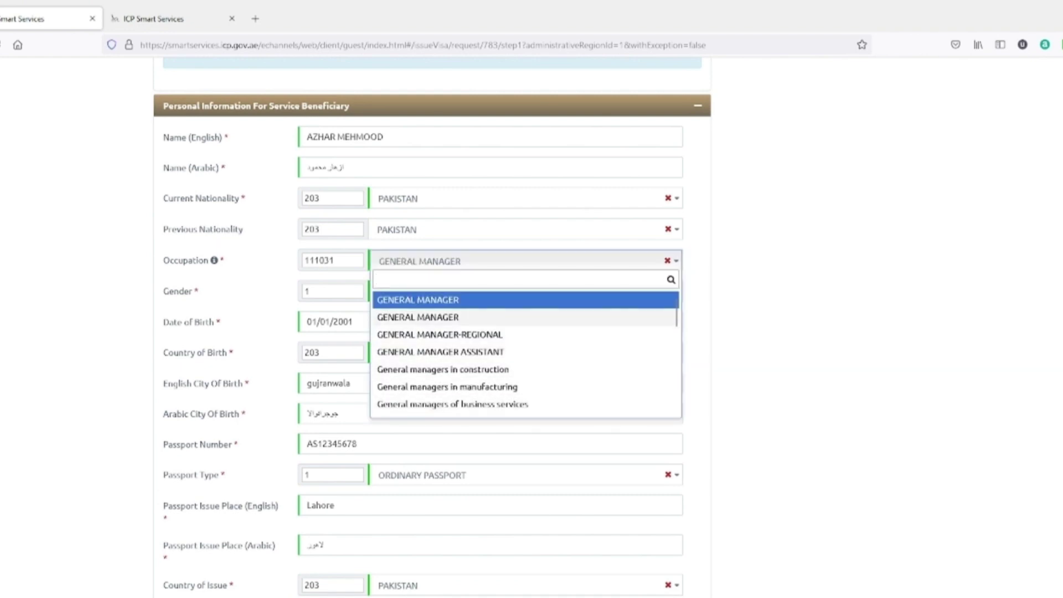
{"action": "key", "text": "Escape"}
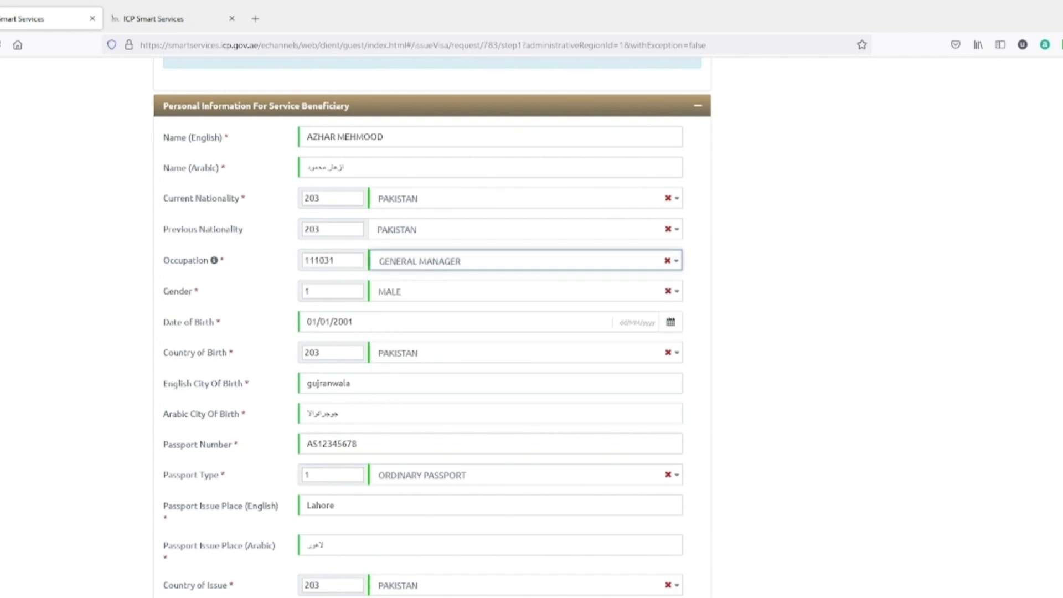
{"action": "left_click", "coordinate": [521, 291]}
{"action": "key", "text": "Escape"}
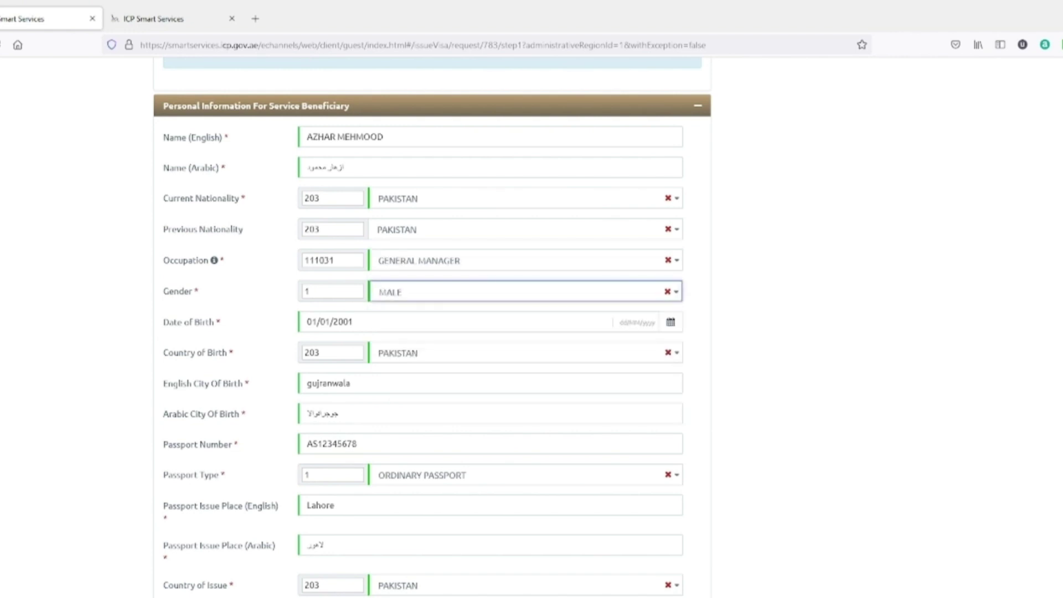
Check the beneficiary's country of birth and passport number, and keep Ordinary Passport as the passport type.
{"action": "scroll", "coordinate": [432, 326], "scroll_direction": "down", "scroll_amount": 2}
{"action": "left_click", "coordinate": [521, 290]}
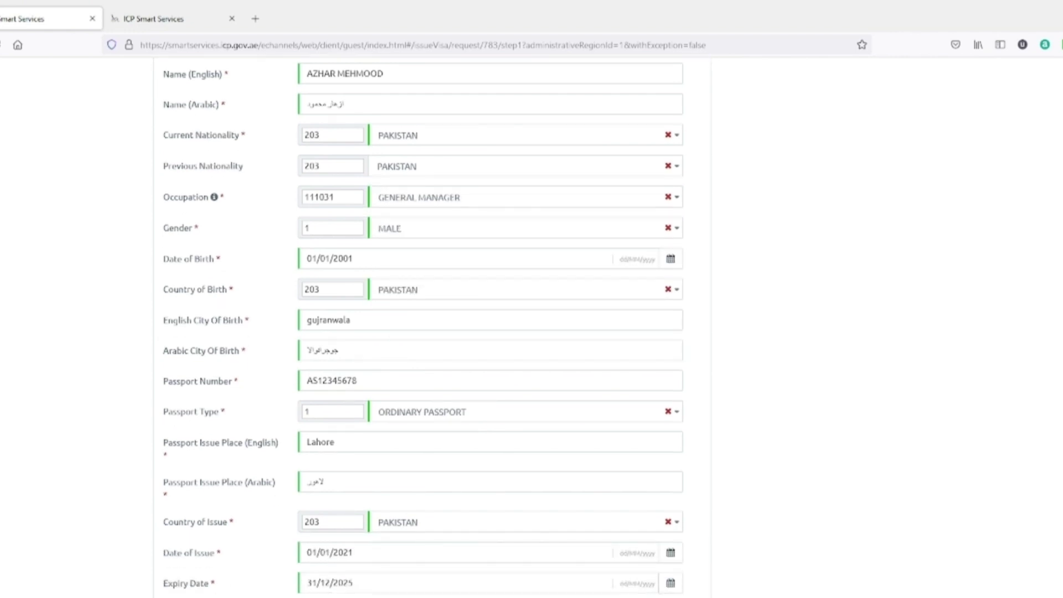
{"action": "key", "text": "Escape"}
{"action": "left_click", "coordinate": [521, 290]}
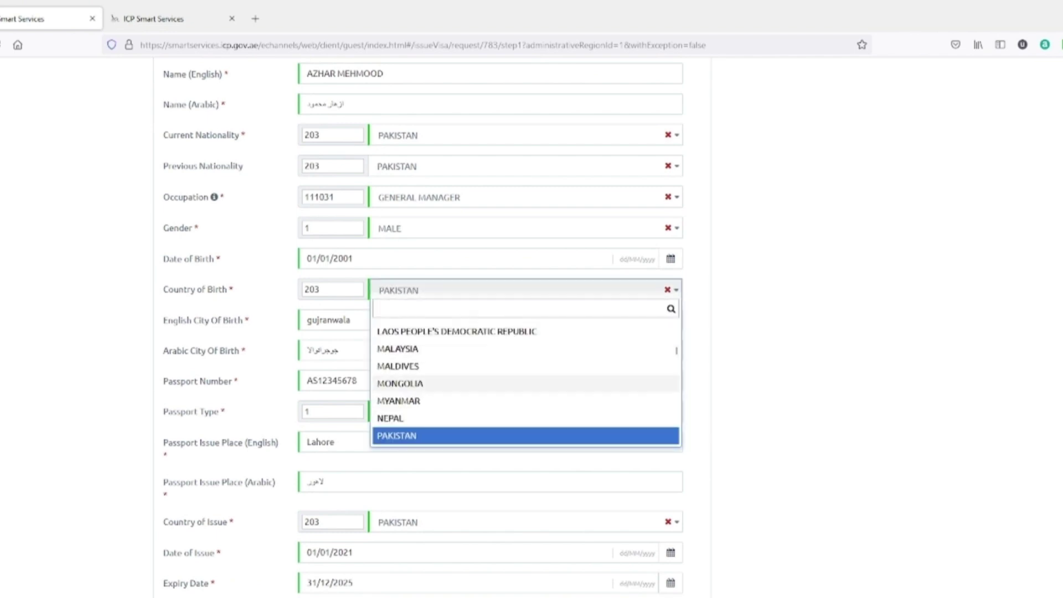
{"action": "left_click", "coordinate": [332, 380]}
{"action": "scroll", "coordinate": [431, 326], "scroll_direction": "down", "scroll_amount": 3}
{"action": "left_click", "coordinate": [521, 222]}
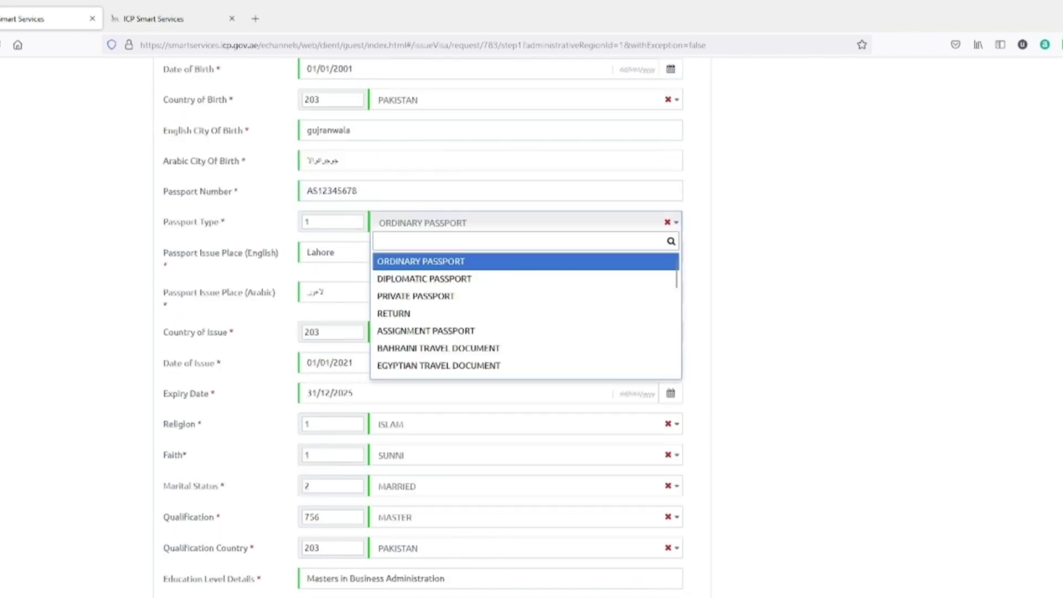
{"action": "key", "text": "Return"}
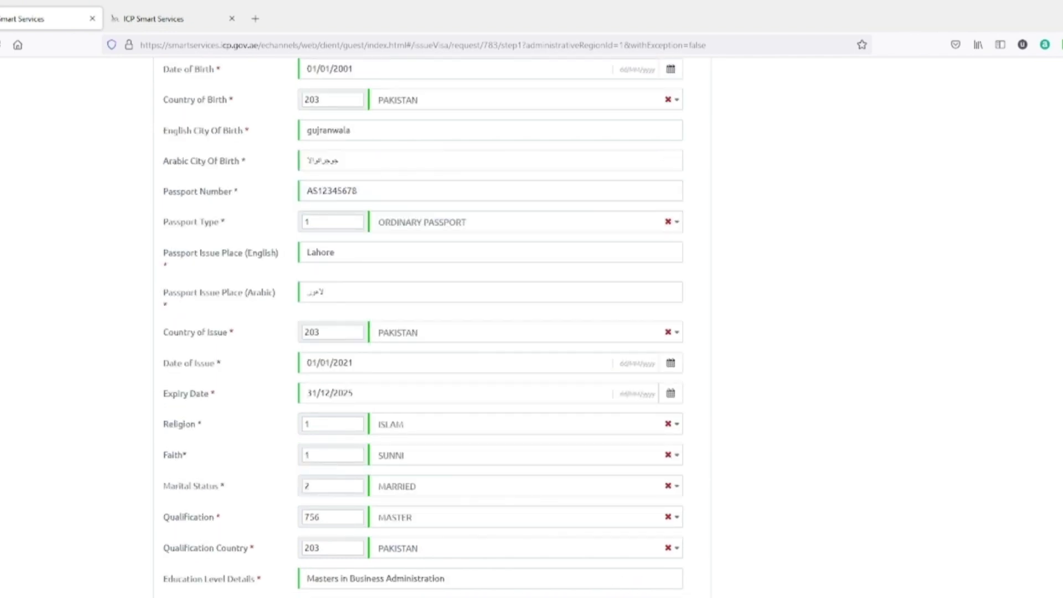
Review the passport issue and expiry details, and check the choices for religion and faith without changing them.
{"action": "scroll", "coordinate": [531, 327], "scroll_direction": "down", "scroll_amount": 2}
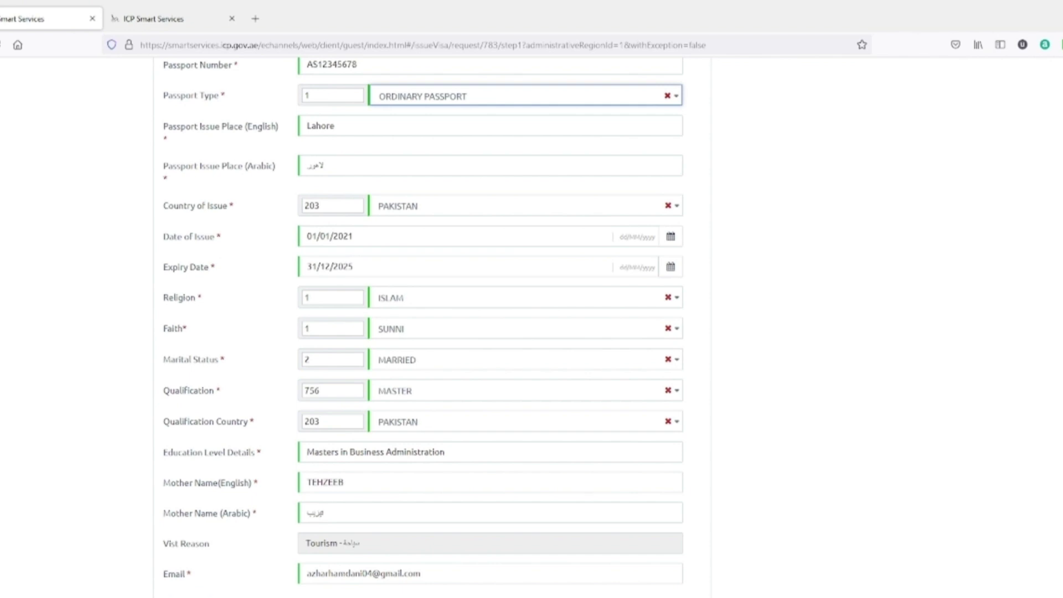
{"action": "scroll", "coordinate": [432, 327], "scroll_direction": "down", "scroll_amount": 2}
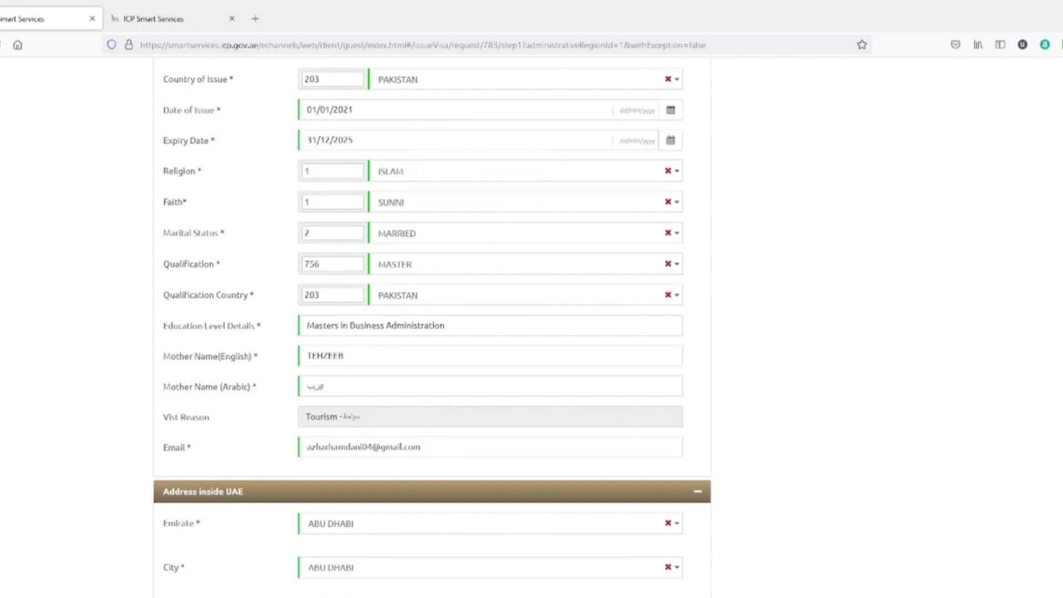
{"action": "left_click", "coordinate": [524, 171]}
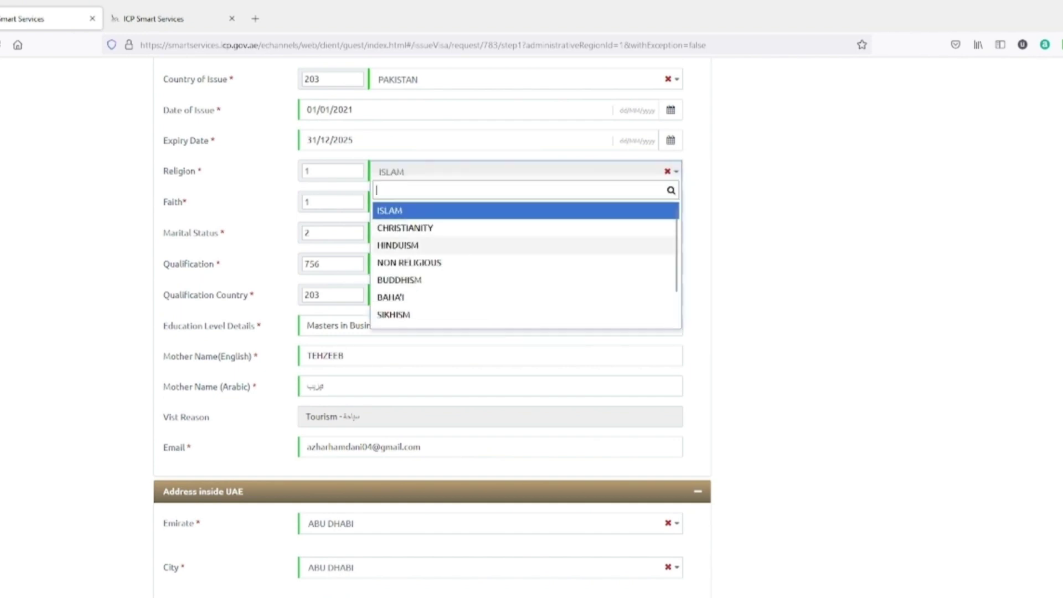
{"action": "key", "text": "Escape"}
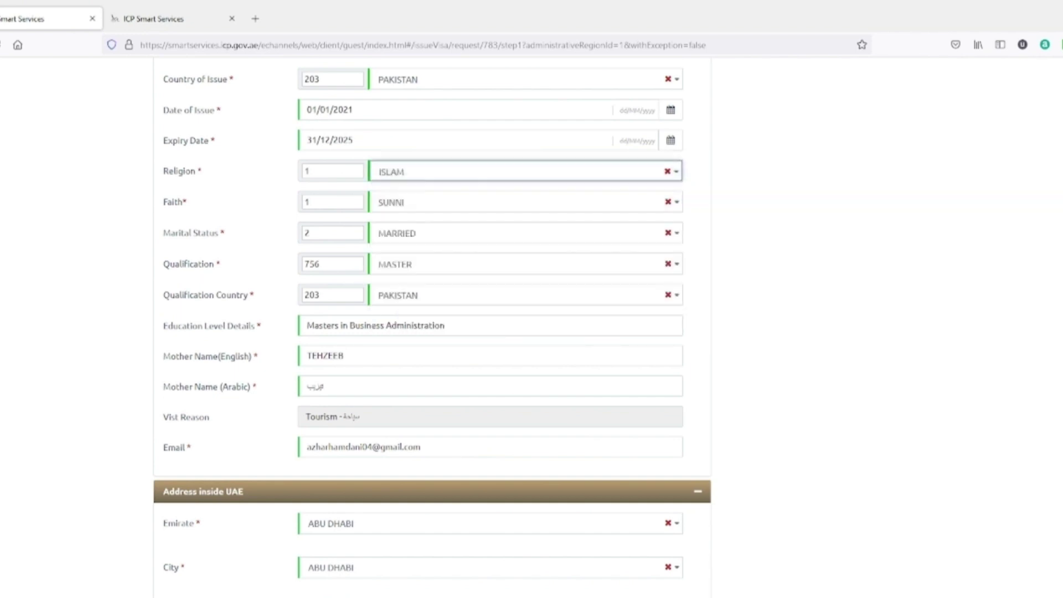
{"action": "left_click", "coordinate": [525, 202]}
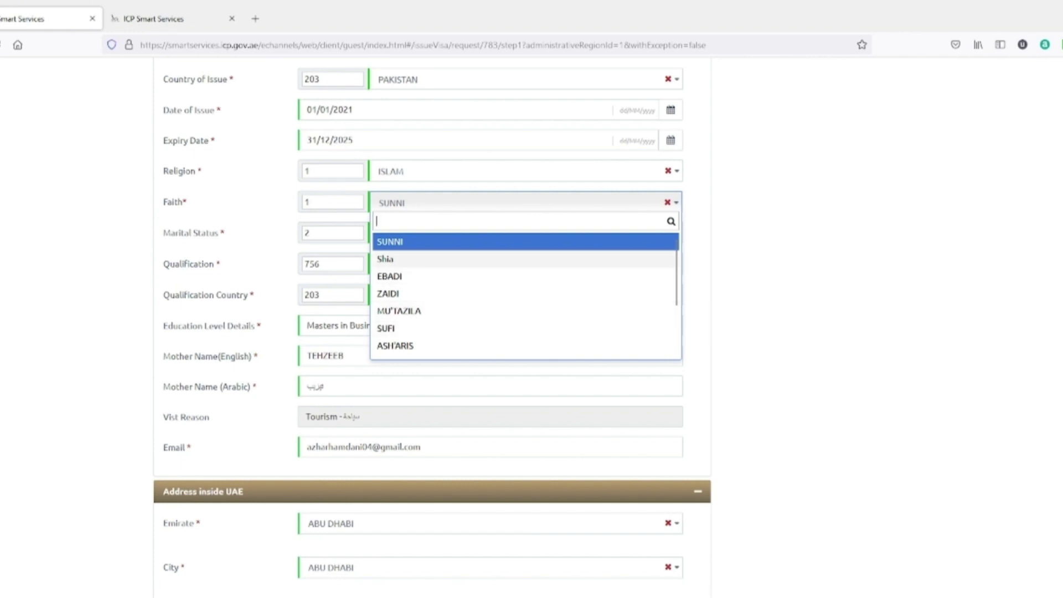
{"action": "key", "text": "Escape"}
Check the choices for qualification and qualification country, leaving both fields as they are.
{"action": "scroll", "coordinate": [431, 333], "scroll_direction": "down", "scroll_amount": 1}
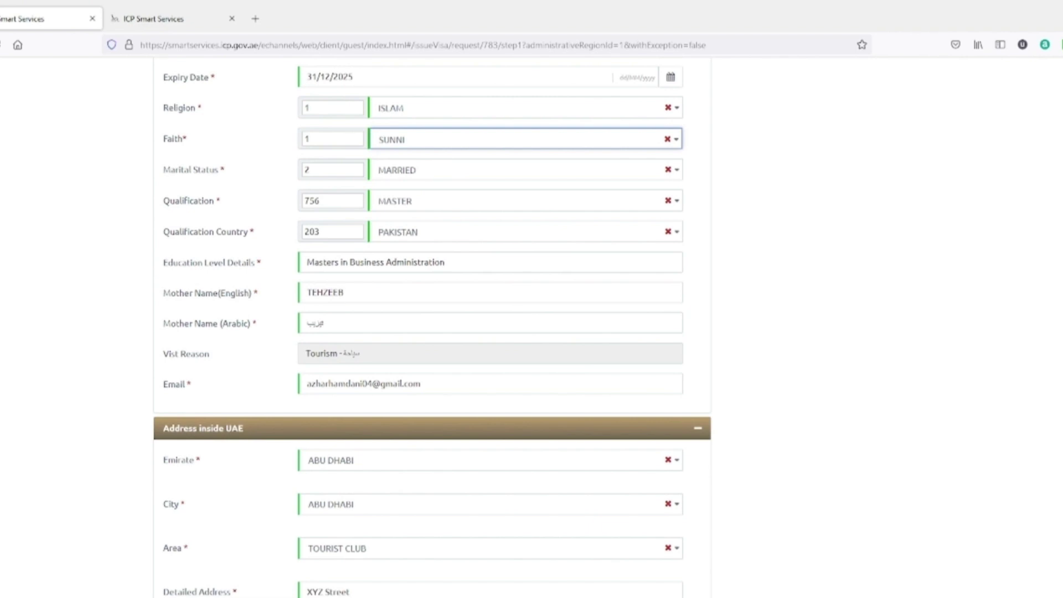
{"action": "left_click", "coordinate": [520, 201]}
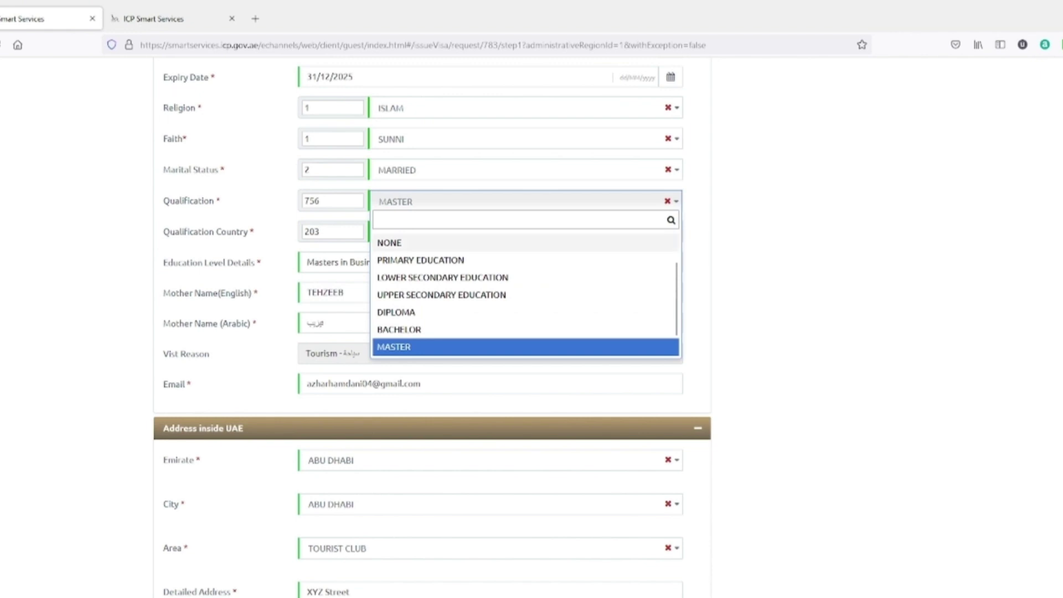
{"action": "key", "text": "Escape"}
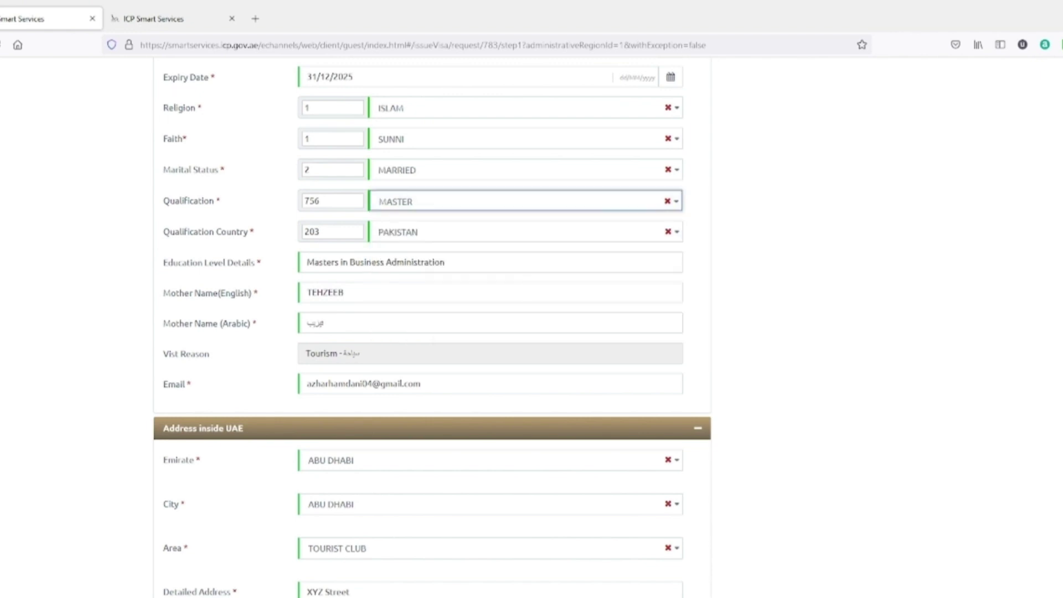
{"action": "left_click", "coordinate": [520, 232]}
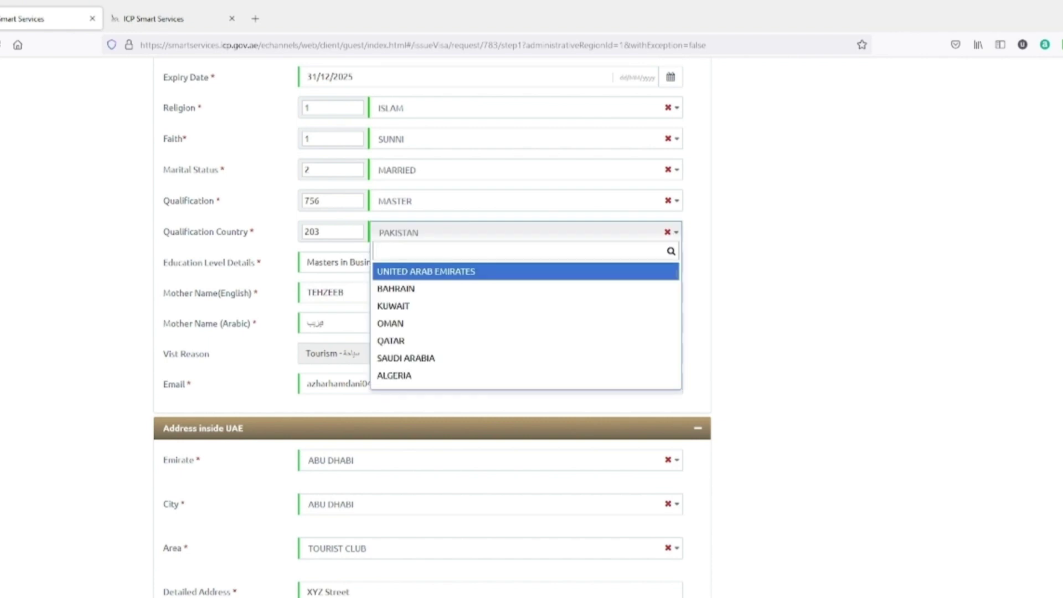
{"action": "key", "text": "Escape"}
Review the education level details, the mother's name in English and Arabic, the visit reason and the email field.
{"action": "scroll", "coordinate": [432, 327], "scroll_direction": "down", "scroll_amount": 2}
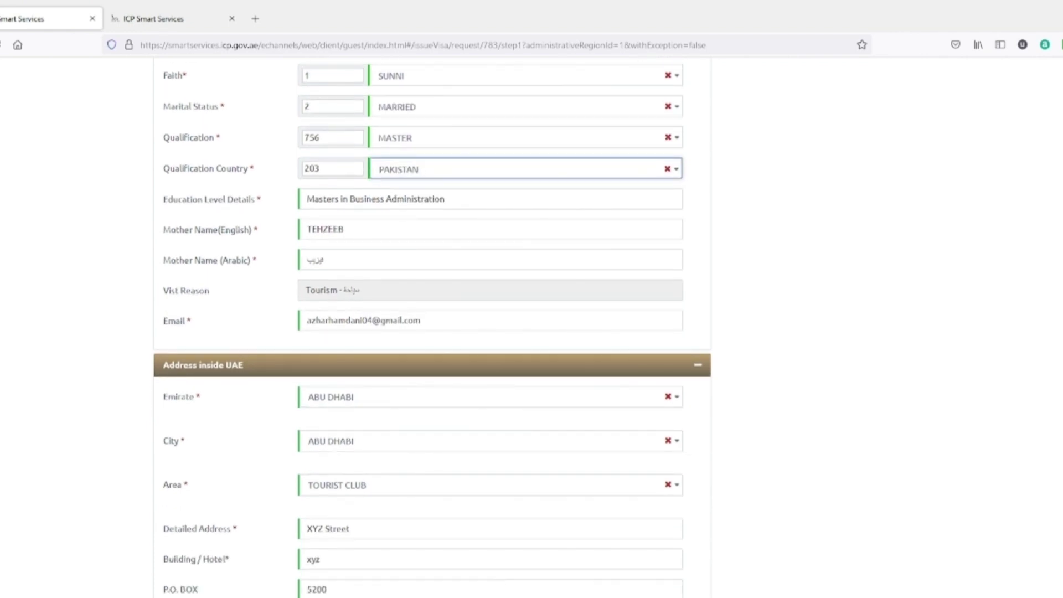
{"action": "scroll", "coordinate": [432, 326], "scroll_direction": "down", "scroll_amount": 4}
{"action": "scroll", "coordinate": [432, 326], "scroll_direction": "up", "scroll_amount": 2}
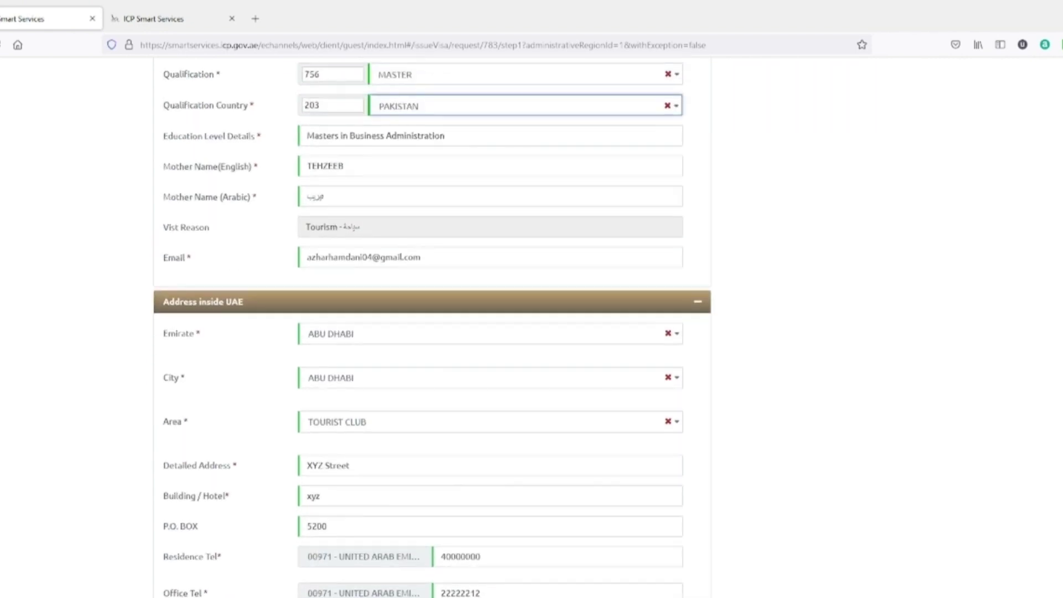
{"action": "left_click", "coordinate": [346, 166]}
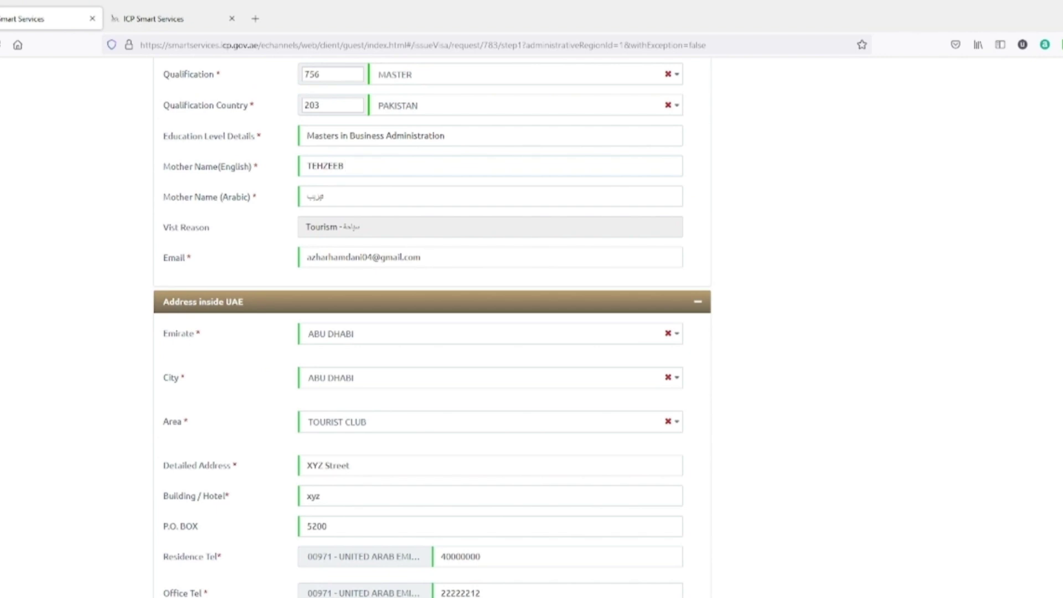
Keep Abu Dhabi as the emirate in the address inside UAE, and check the choices for city.
{"action": "scroll", "coordinate": [431, 326], "scroll_direction": "down", "scroll_amount": 4}
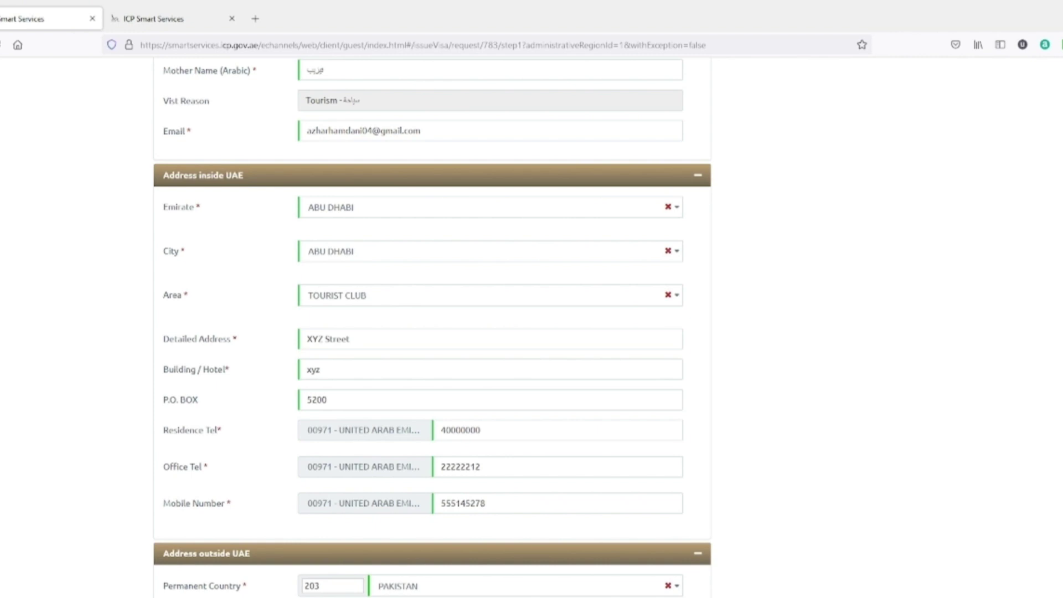
{"action": "left_click", "coordinate": [489, 207]}
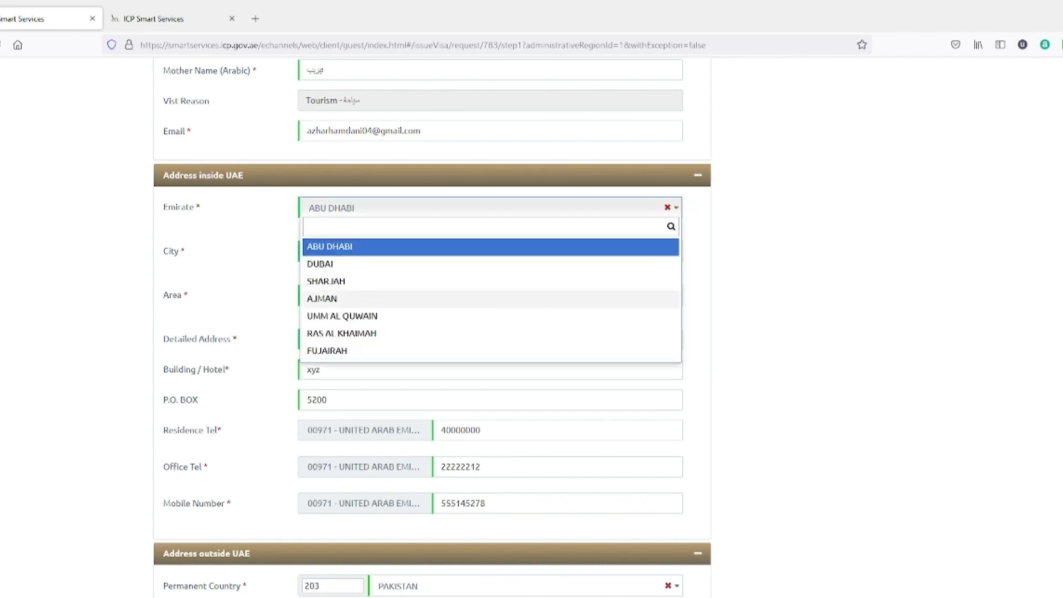
{"action": "left_click", "coordinate": [331, 246]}
{"action": "left_click", "coordinate": [489, 251]}
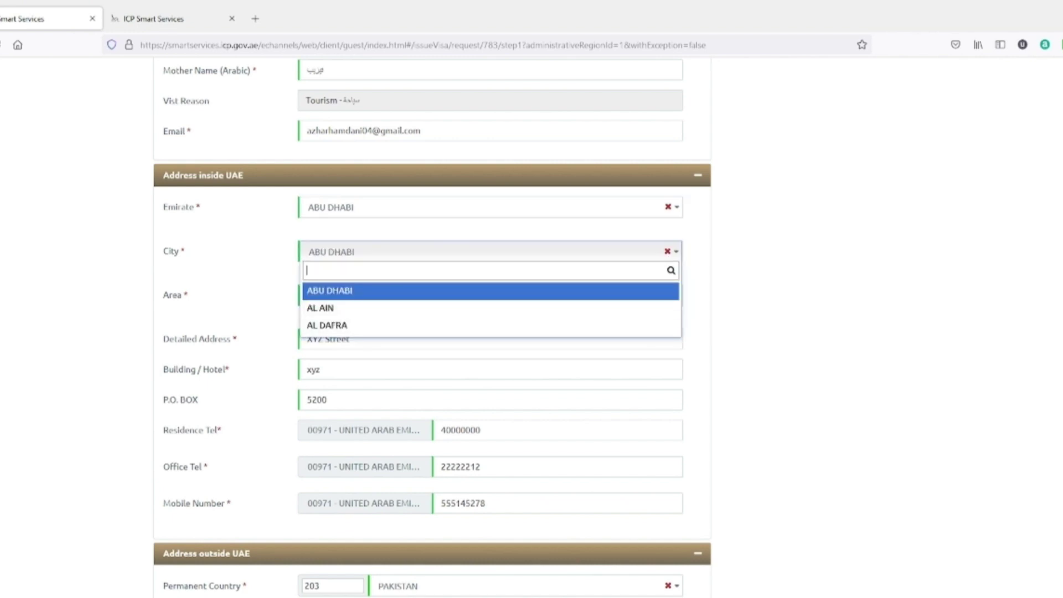
{"action": "key", "text": "Escape"}
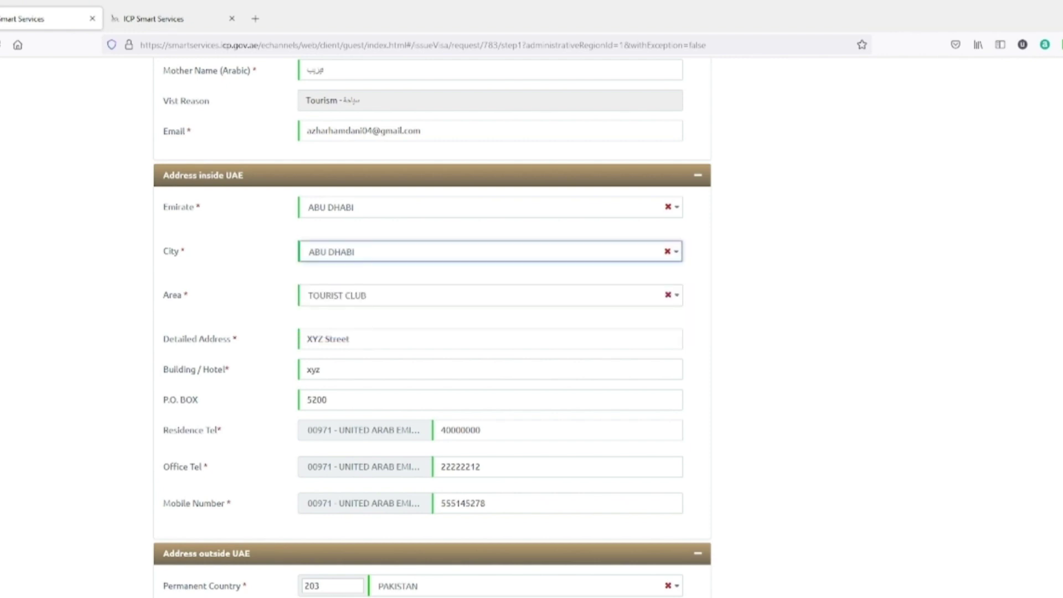
Review the remaining UAE address and phone fields, plus the permanent country, detailed address and mobile number outside the UAE.
{"action": "scroll", "coordinate": [432, 332], "scroll_direction": "down", "scroll_amount": 2}
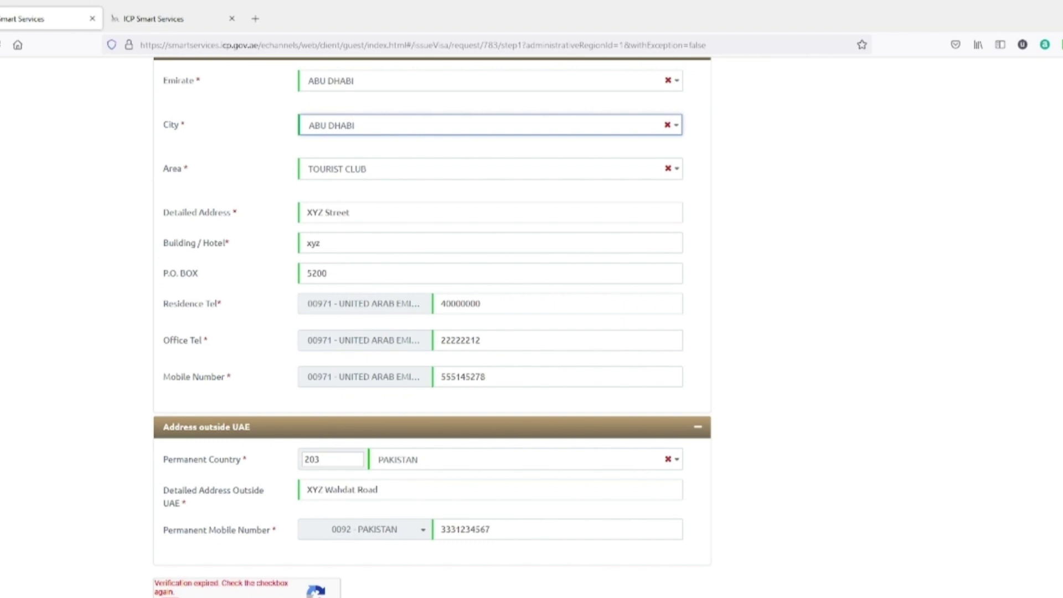
{"action": "scroll", "coordinate": [431, 332], "scroll_direction": "down", "scroll_amount": 2}
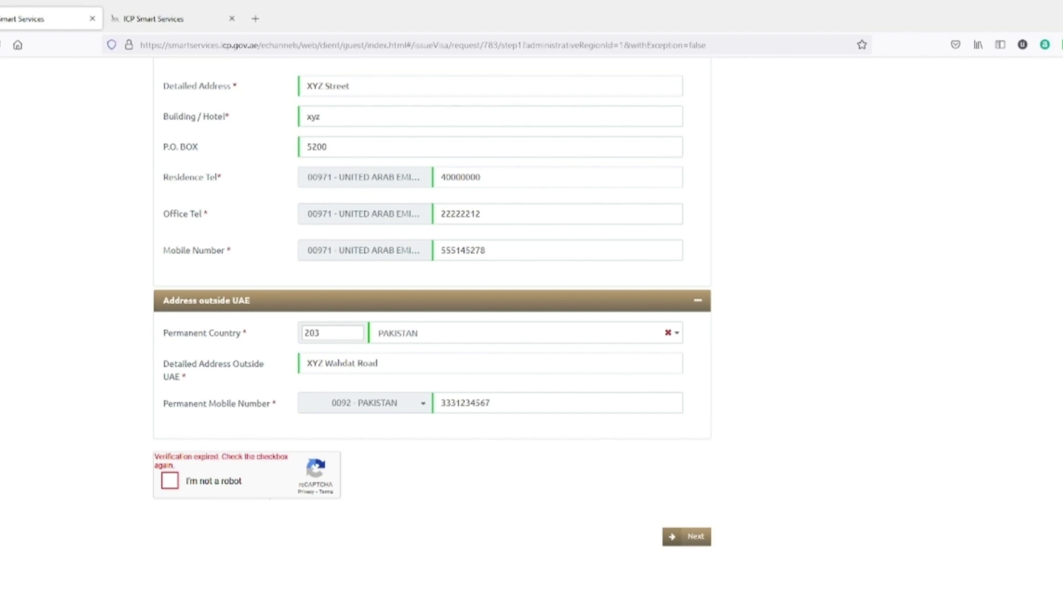
{"action": "scroll", "coordinate": [532, 299], "scroll_direction": "down", "scroll_amount": 2}
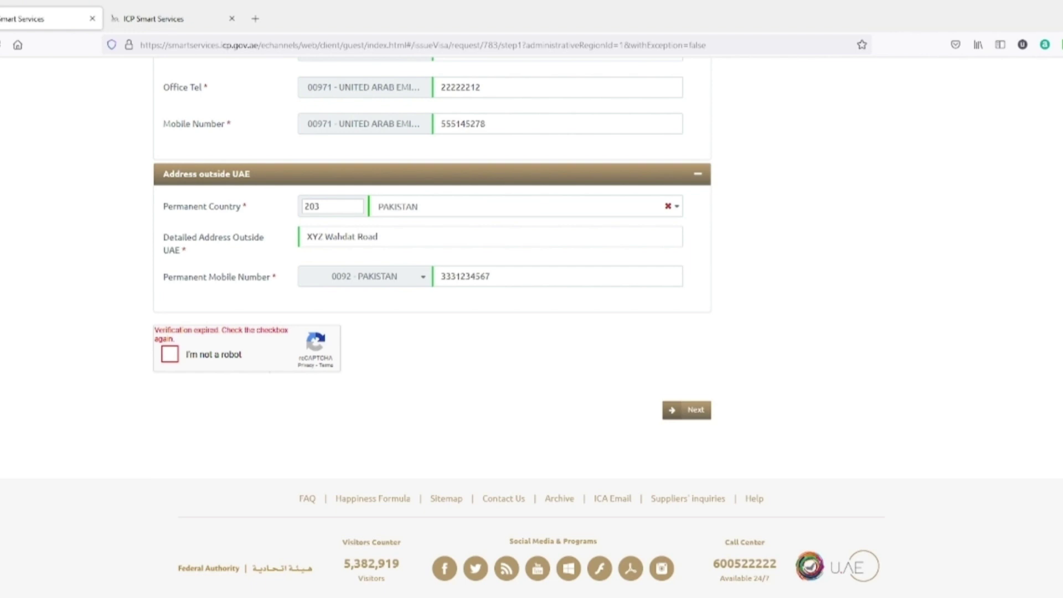
Complete the reCAPTCHA check, continue to the attachments stage and examine the list of required documents.
{"action": "left_click", "coordinate": [169, 354]}
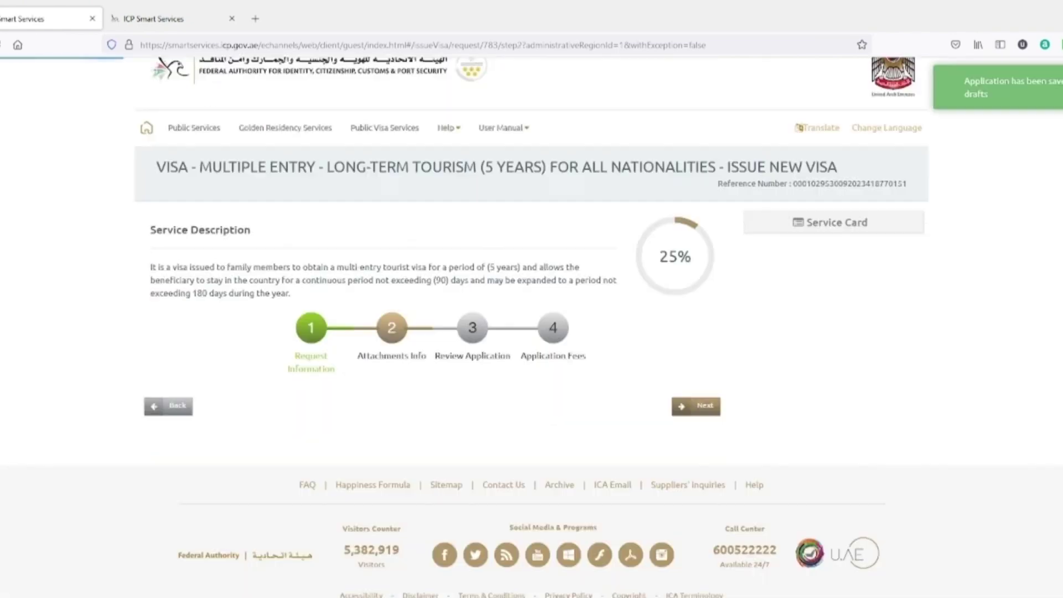
{"action": "scroll", "coordinate": [432, 327], "scroll_direction": "up", "scroll_amount": 2}
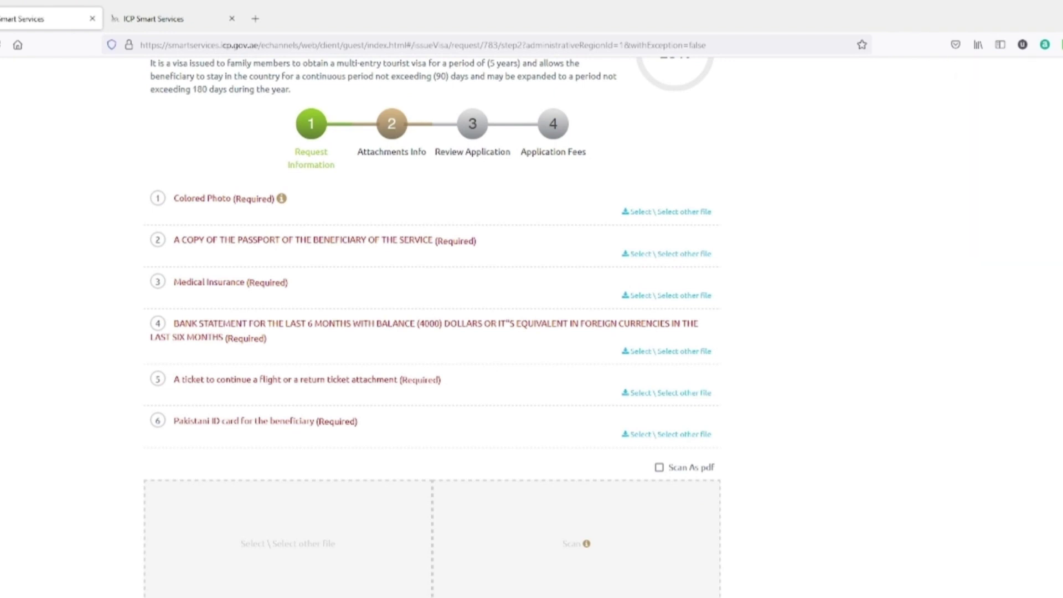
Review the application summary from the applicant information through to the attached documents.
{"action": "scroll", "coordinate": [432, 327], "scroll_direction": "up", "scroll_amount": 3}
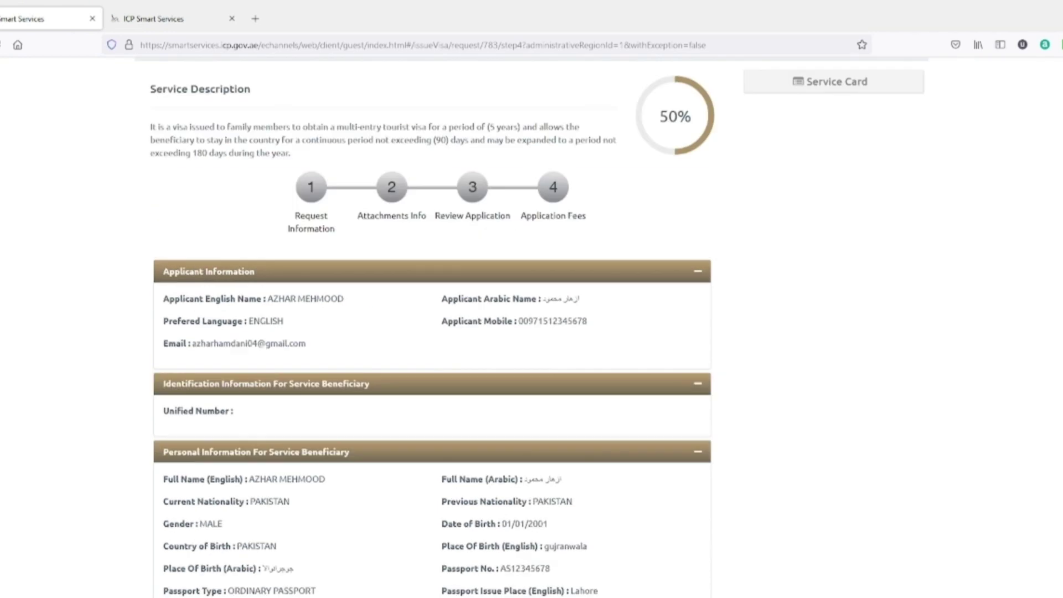
{"action": "scroll", "coordinate": [432, 327], "scroll_direction": "down", "scroll_amount": 10}
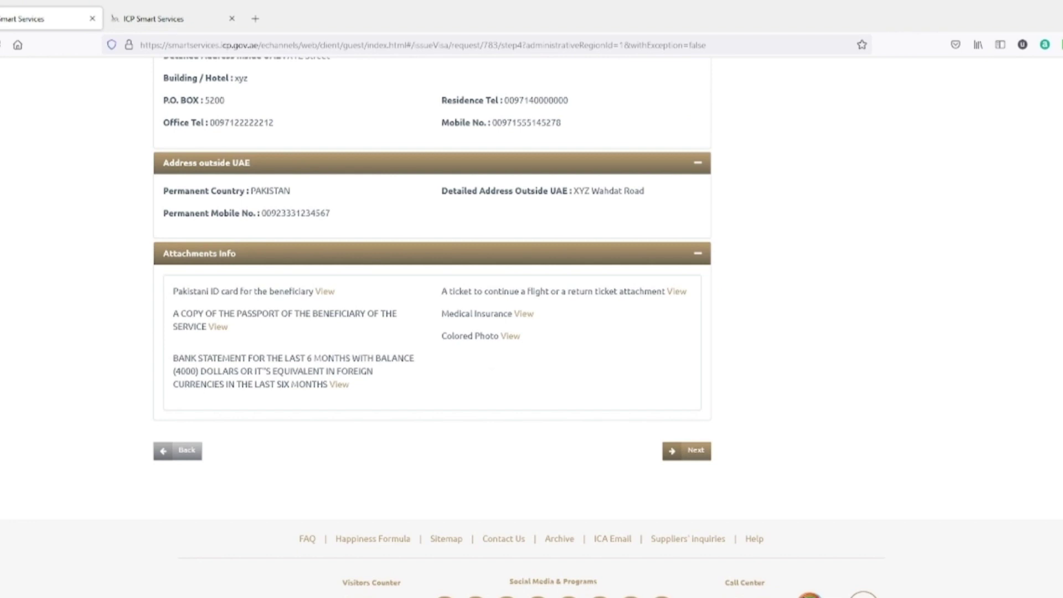
Examine the fee breakdown, including the security deposit and the refund amounts for rejection and acceptance of the application.
{"action": "scroll", "coordinate": [432, 327], "scroll_direction": "up", "scroll_amount": 2}
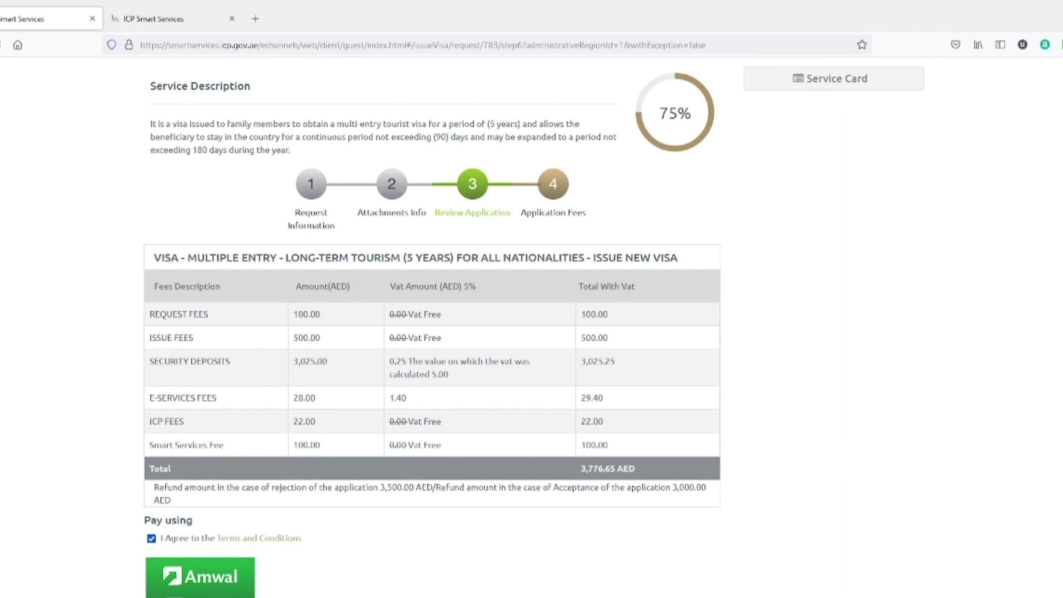
{"action": "scroll", "coordinate": [534, 327], "scroll_direction": "down", "scroll_amount": 1}
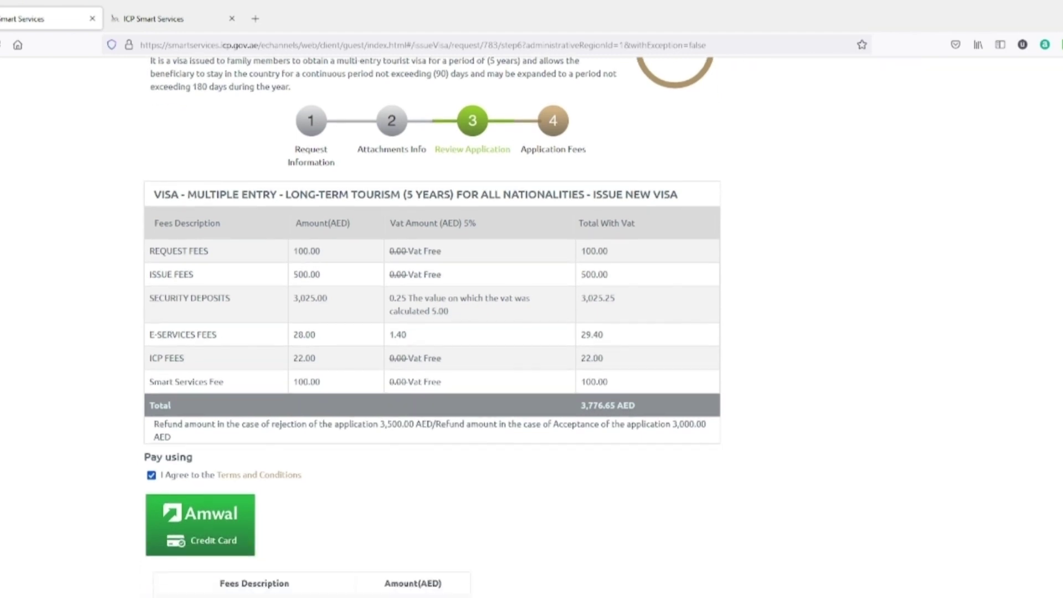
{"action": "left_click_drag", "start_coordinate": [379, 423], "coordinate": [432, 436]}
{"action": "left_click", "coordinate": [426, 424]}
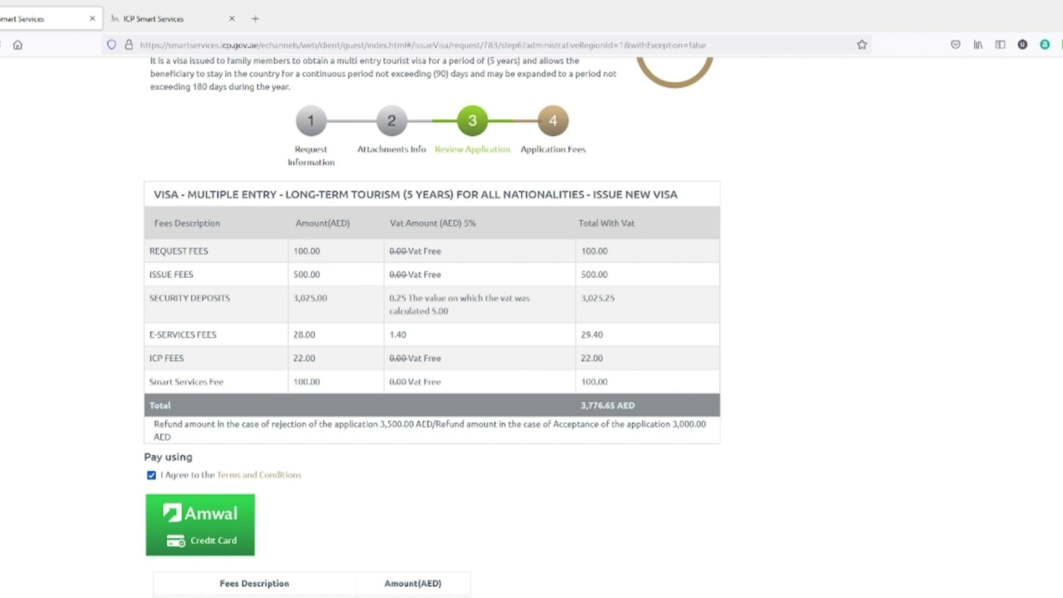
{"action": "left_click_drag", "start_coordinate": [581, 298], "coordinate": [617, 298]}
{"action": "left_click_drag", "start_coordinate": [670, 424], "coordinate": [673, 424]}
Examine the payment section, comparing the fees total, ePayment commission with VAT and final total against the fee breakdown.
{"action": "scroll", "coordinate": [432, 304], "scroll_direction": "down", "scroll_amount": 3}
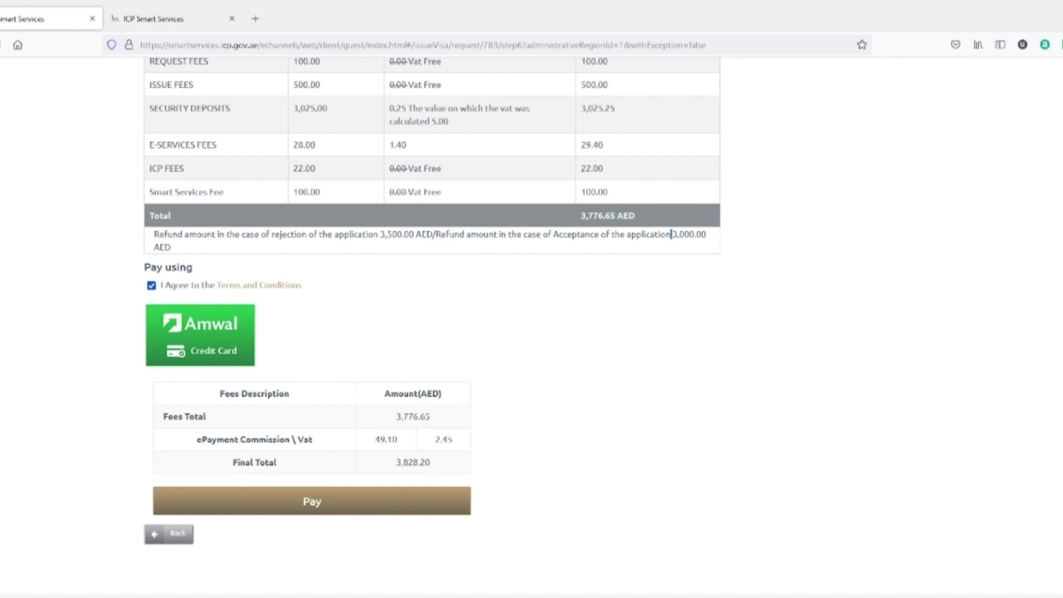
{"action": "scroll", "coordinate": [432, 326], "scroll_direction": "up", "scroll_amount": 5}
{"action": "scroll", "coordinate": [431, 326], "scroll_direction": "down", "scroll_amount": 4}
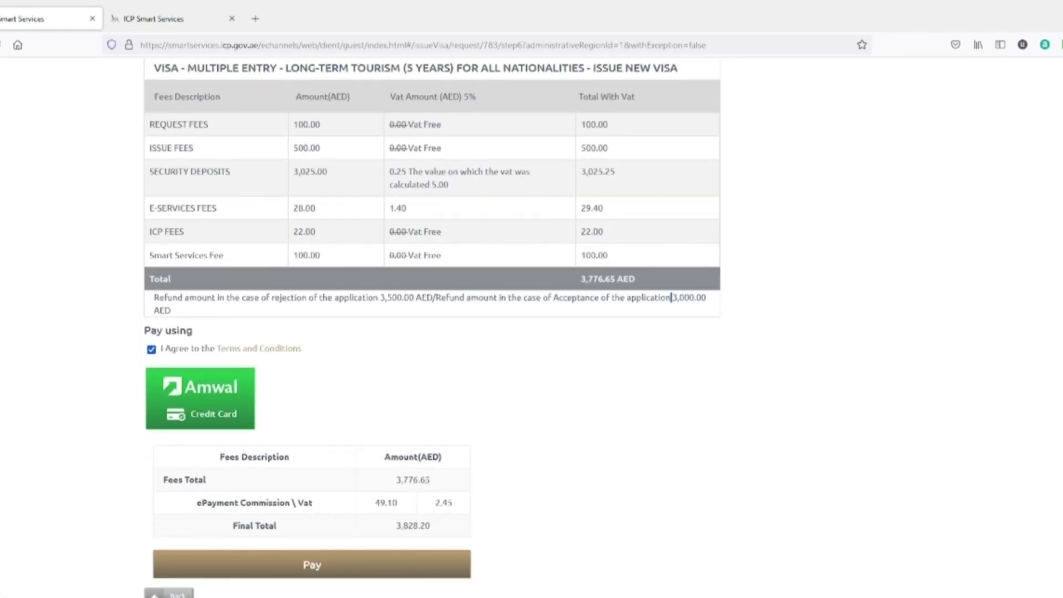
{"action": "scroll", "coordinate": [432, 326], "scroll_direction": "down", "scroll_amount": 3}
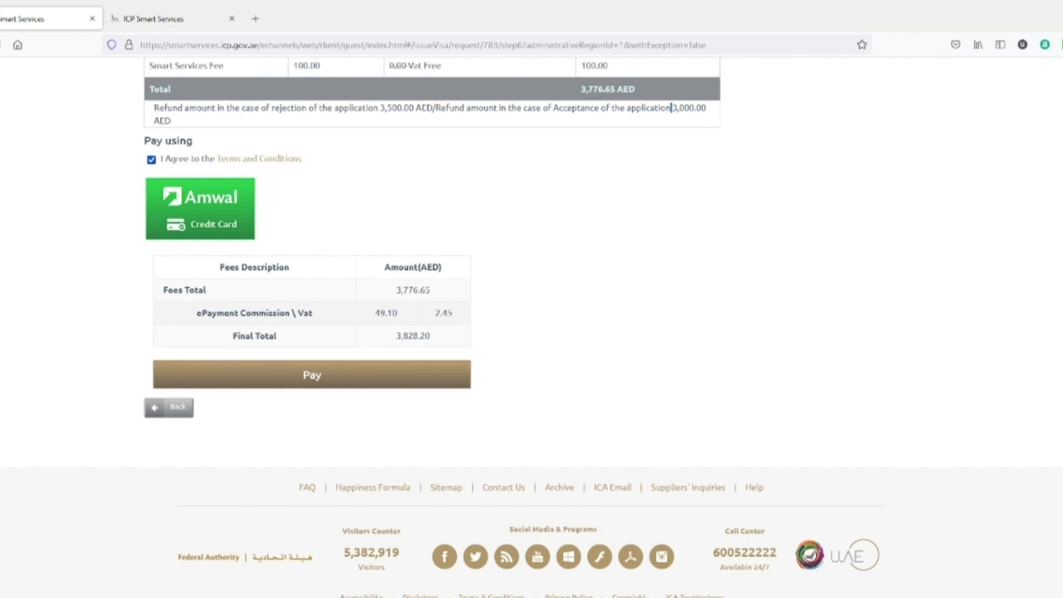
{"action": "scroll", "coordinate": [431, 327], "scroll_direction": "up", "scroll_amount": 3}
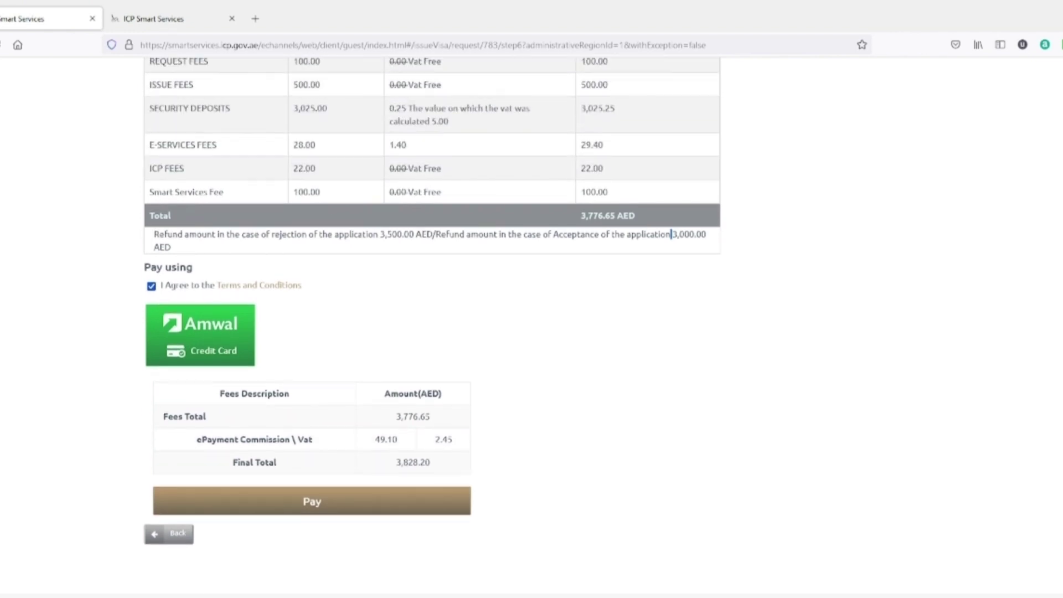